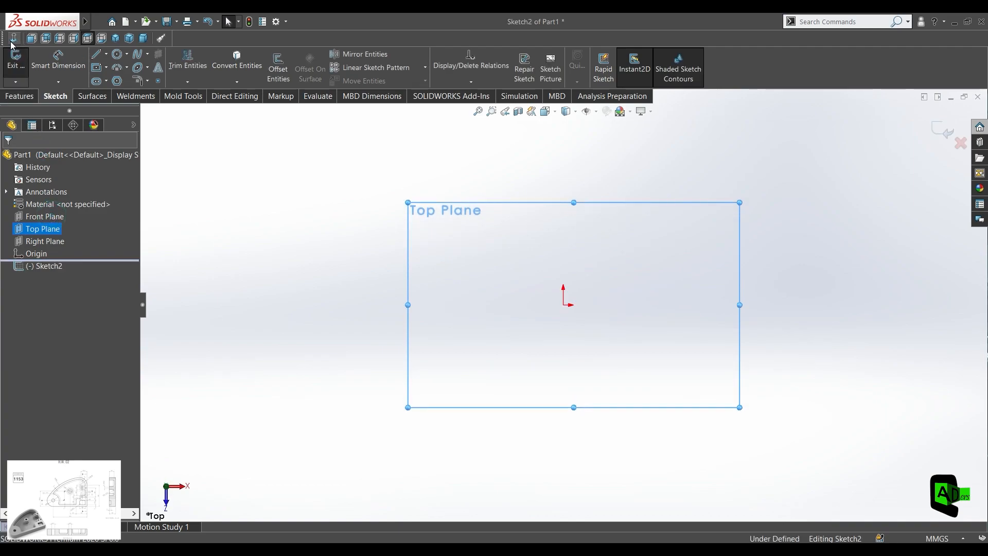
# Draw a horizontal line about 148 mm long and a vertical line going up from its right end.
pyautogui.click(96, 55)
pyautogui.click(463, 369)
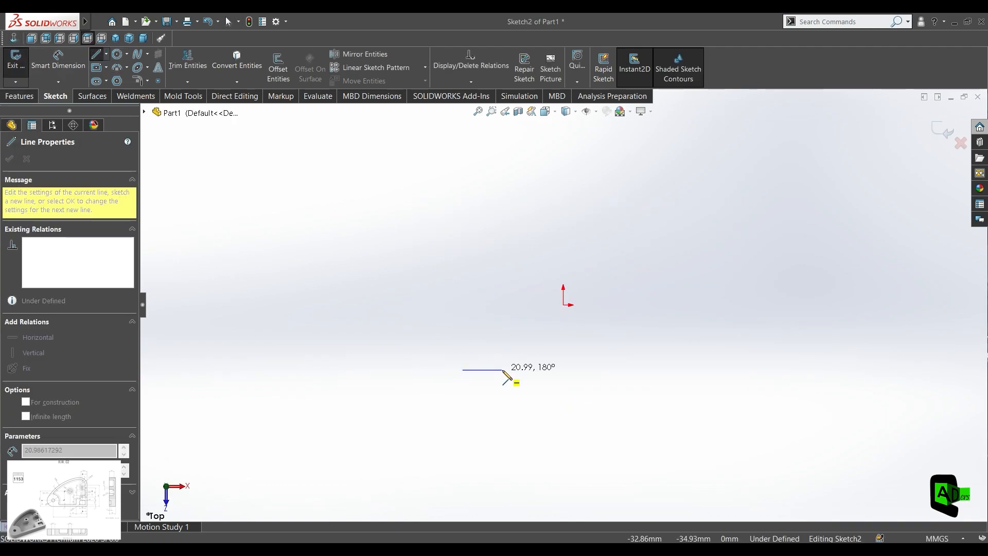
pyautogui.click(739, 369)
pyautogui.click(740, 176)
pyautogui.rightClick(739, 176)
pyautogui.click(752, 186)
# Dimension the horizontal line to 140 mm and the vertical line to 88 mm.
pyautogui.click(559, 369)
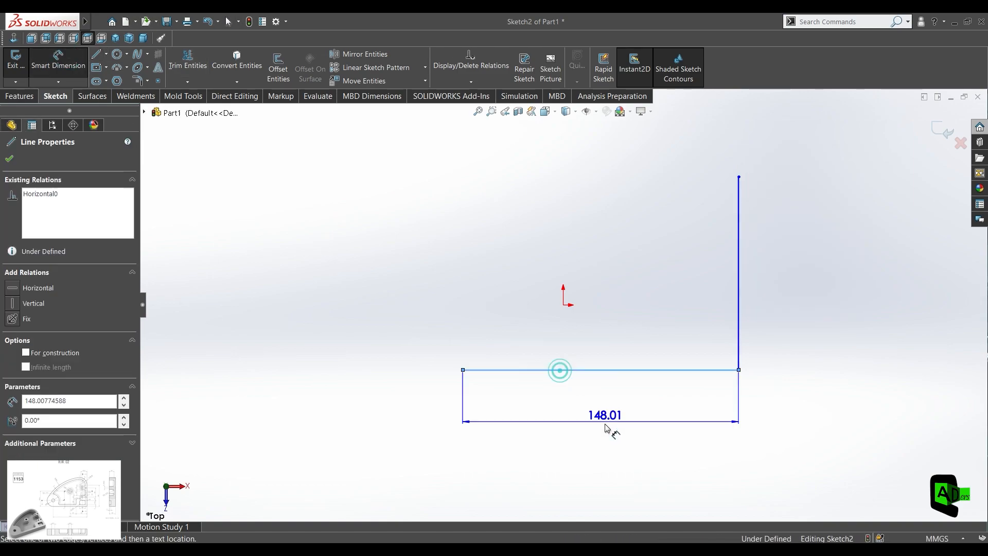
pyautogui.click(595, 438)
pyautogui.write('140')
pyautogui.press('Return')
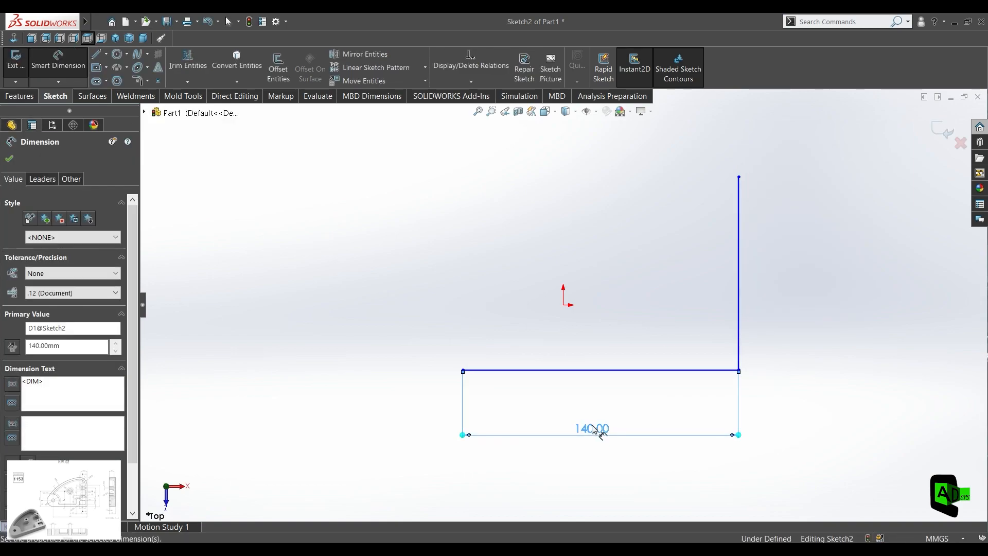
pyautogui.click(740, 283)
pyautogui.click(800, 289)
pyautogui.write('88')
pyautogui.press('Return')
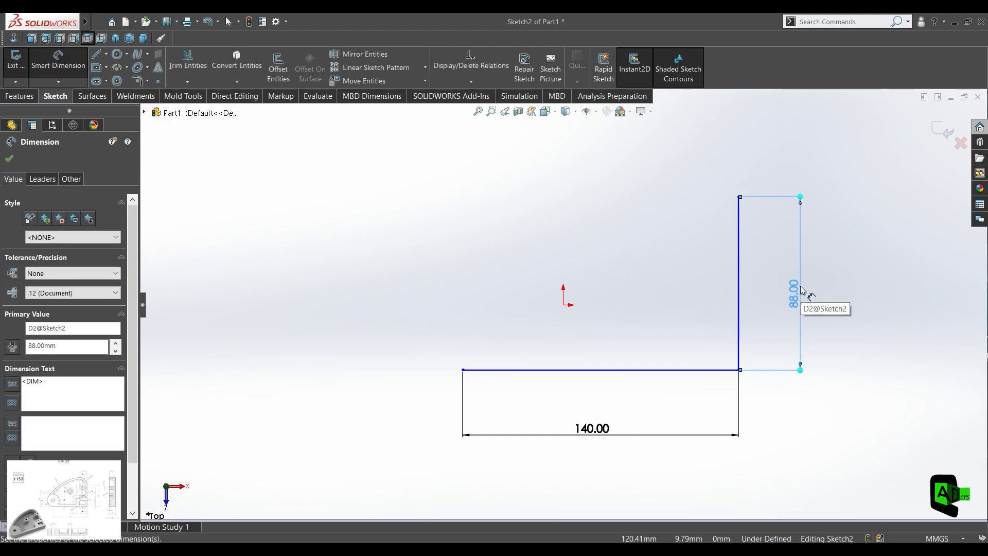
# Draw a circle about 40 mm in diameter above the horizontal line's left end and one about 31 mm left of the vertical line's upper end.
pyautogui.click(117, 54)
pyautogui.click(463, 310)
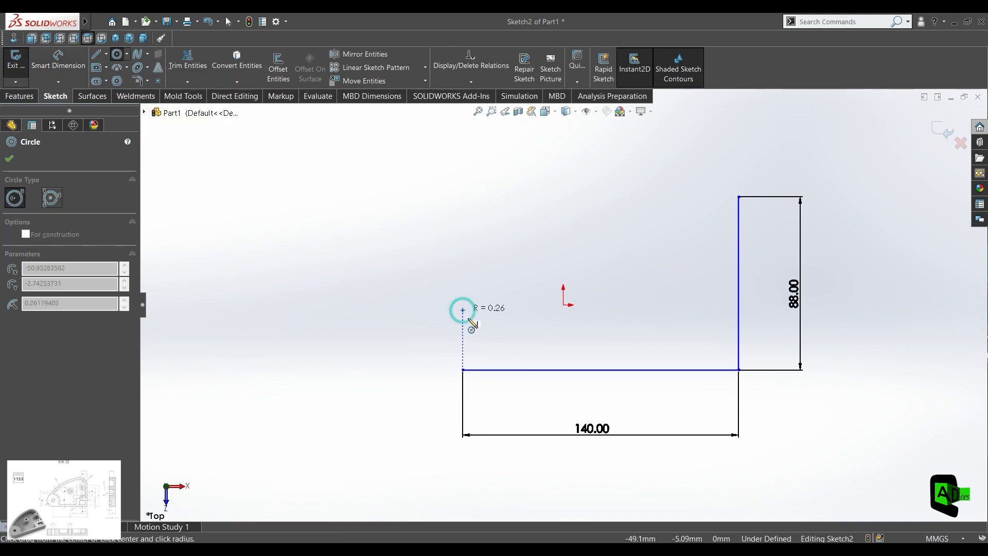
pyautogui.click(493, 336)
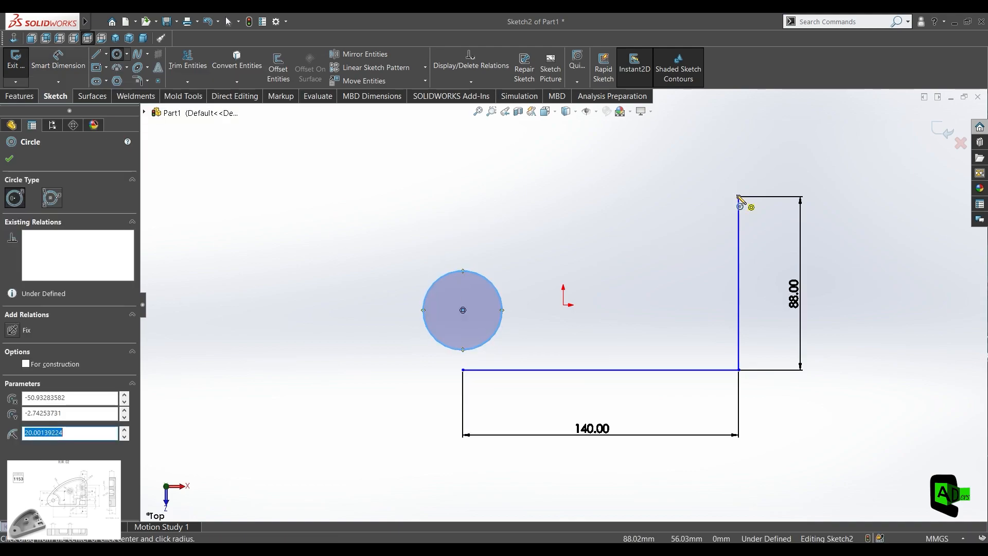
pyautogui.click(686, 196)
pyautogui.click(709, 216)
# Dimension the left circle's centre 50 mm above the horizontal line's left end and set its diameter to 50 mm.
pyautogui.click(59, 59)
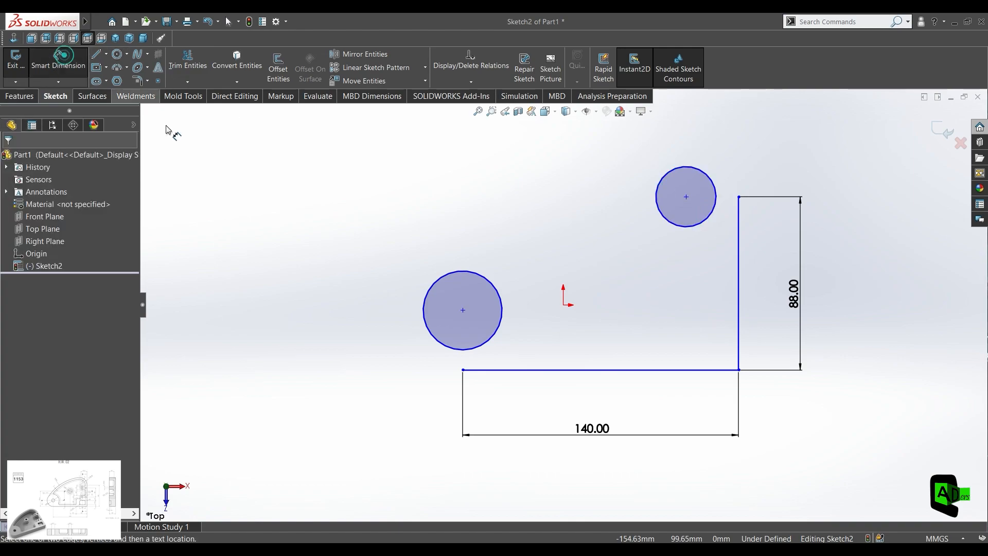
pyautogui.click(464, 310)
pyautogui.click(463, 370)
pyautogui.click(367, 339)
pyautogui.press('Return')
pyautogui.click(442, 305)
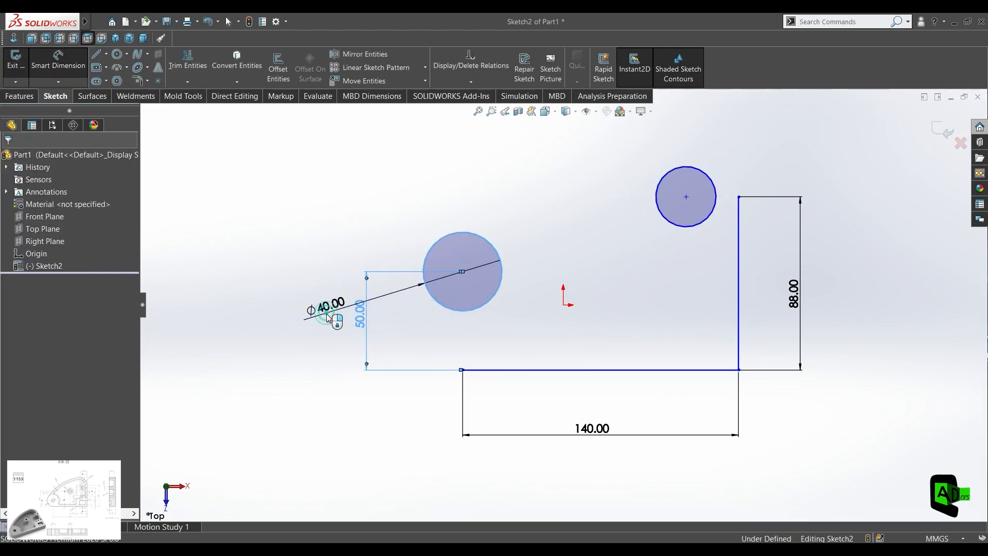
pyautogui.click(332, 311)
pyautogui.write('50')
pyautogui.press('Return')
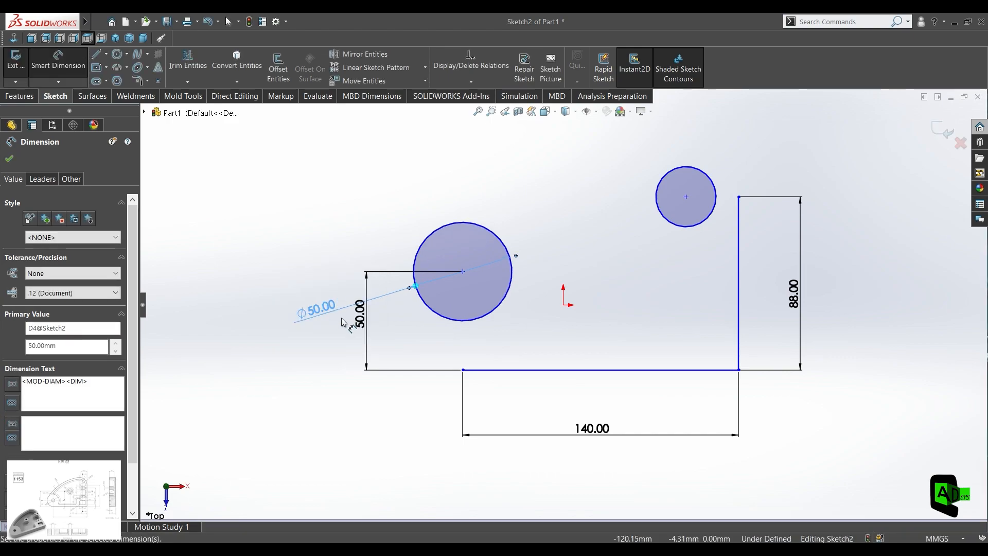
# Set the height of the left circle's centre above the horizontal line to 25 mm.
pyautogui.doubleClick(360, 315)
pyautogui.write('25')
pyautogui.press('Return')
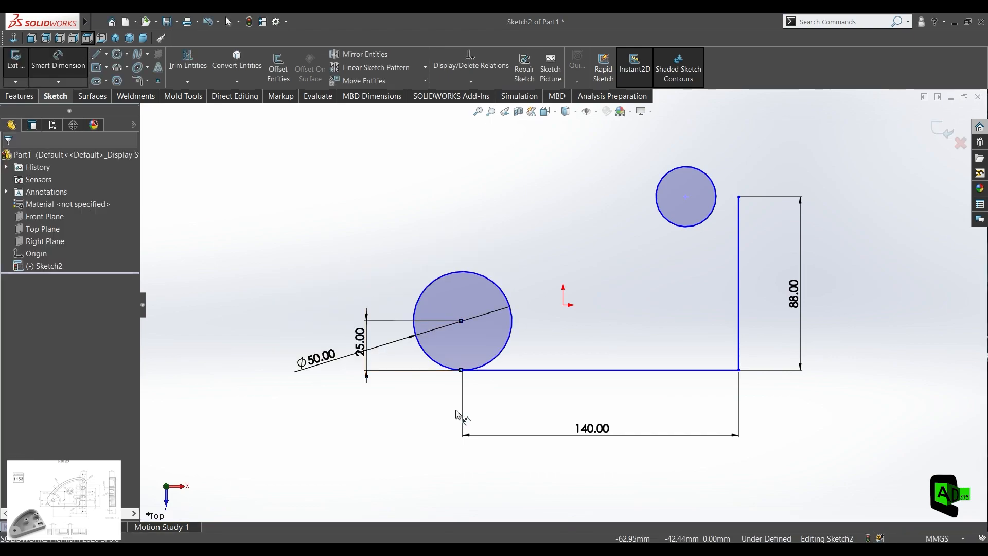
# Dimension the right circle's centre 31.75 mm from the vertical line's upper end and set its diameter to 31.75*2.
pyautogui.click(686, 197)
pyautogui.click(738, 197)
pyautogui.click(723, 138)
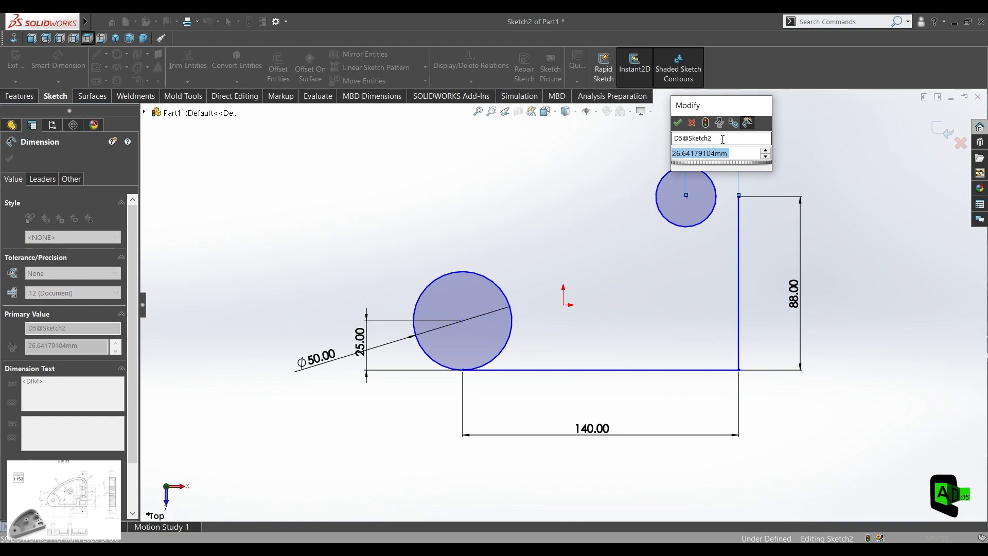
pyautogui.press('Return')
pyautogui.click(701, 178)
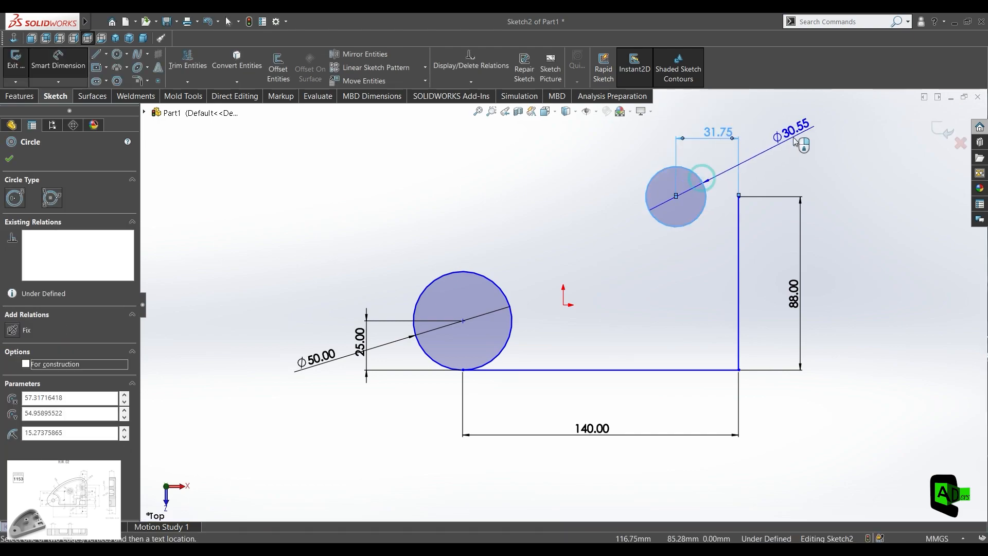
pyautogui.click(792, 136)
pyautogui.write('31.75*2')
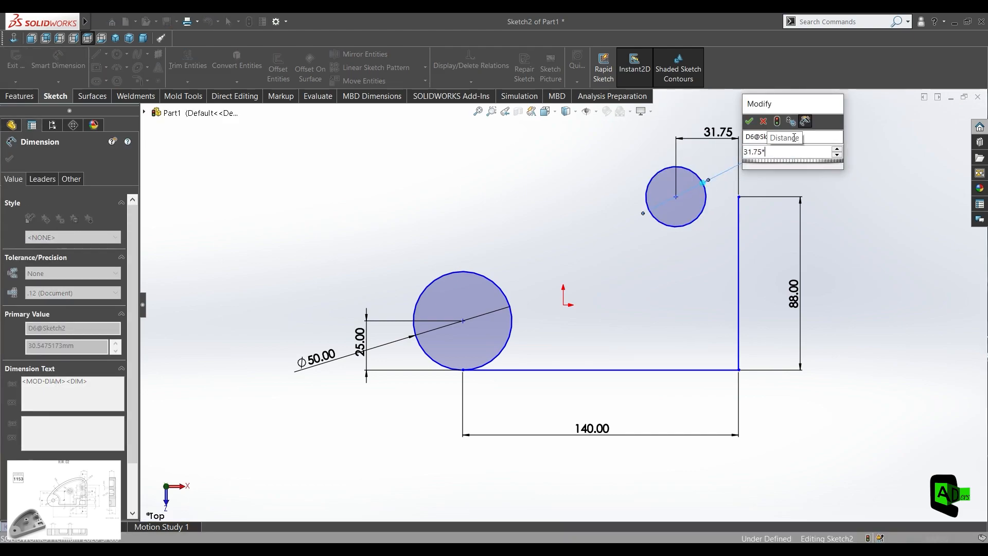
pyautogui.press('Return')
# Draw a three-point arc bulging outward from the top of the right circle to the upper edge of the left circle, radius about 170 mm.
pyautogui.scroll(3, 585, 189)
pyautogui.scroll(-1, 586, 189)
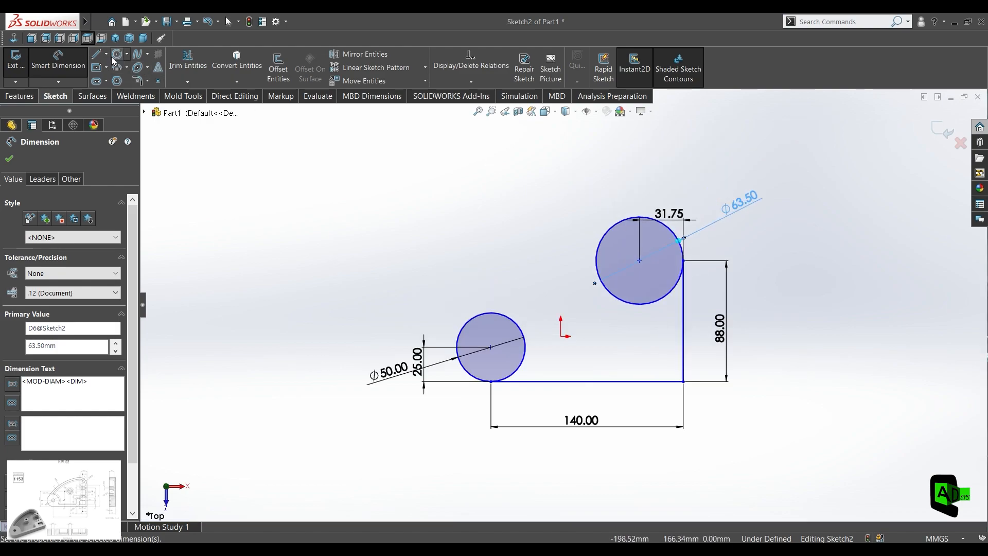
pyautogui.press('Escape')
pyautogui.click(128, 68)
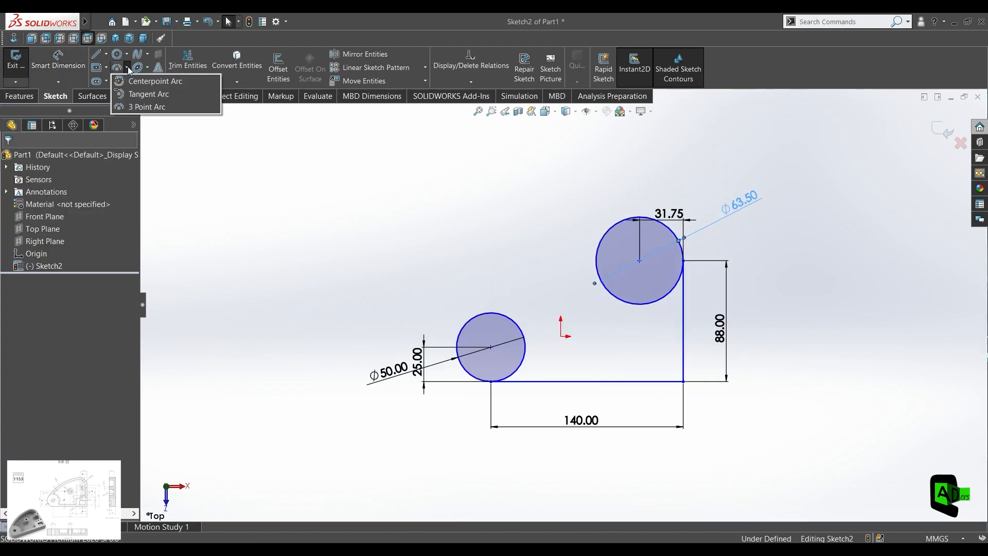
pyautogui.click(147, 107)
pyautogui.click(638, 219)
pyautogui.click(481, 313)
pyautogui.click(516, 274)
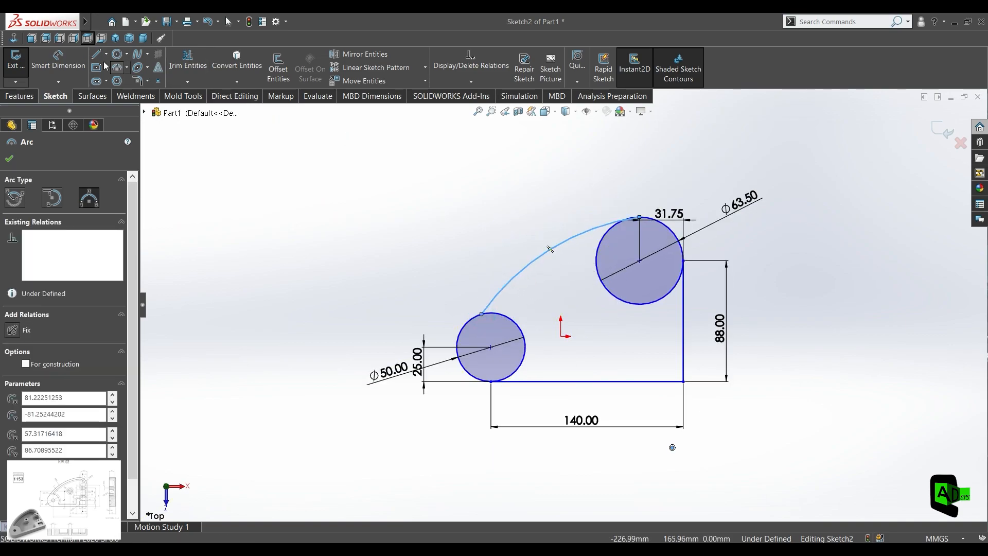
# Dimension the connecting arc with a radius of 180 mm.
pyautogui.click(74, 62)
pyautogui.click(525, 274)
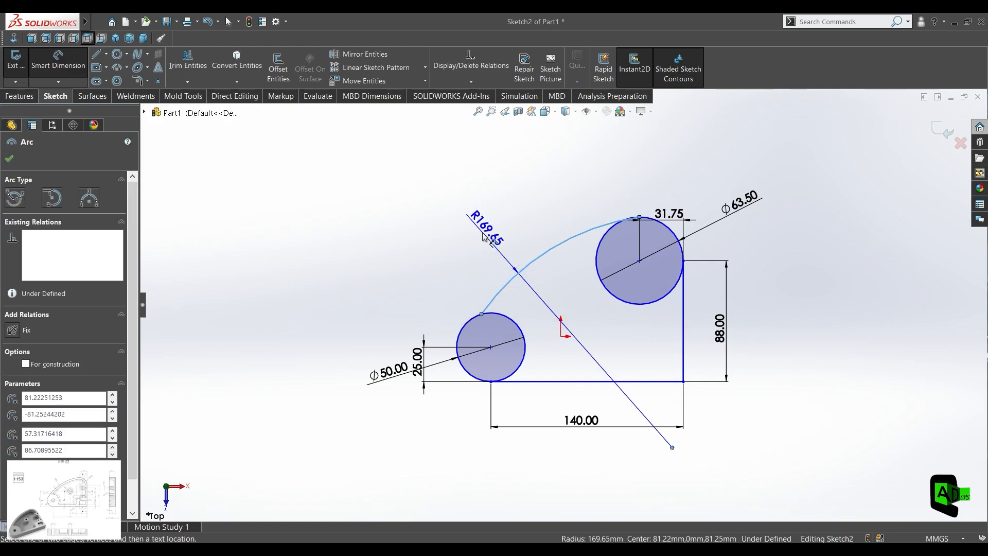
pyautogui.click(484, 237)
pyautogui.write('180')
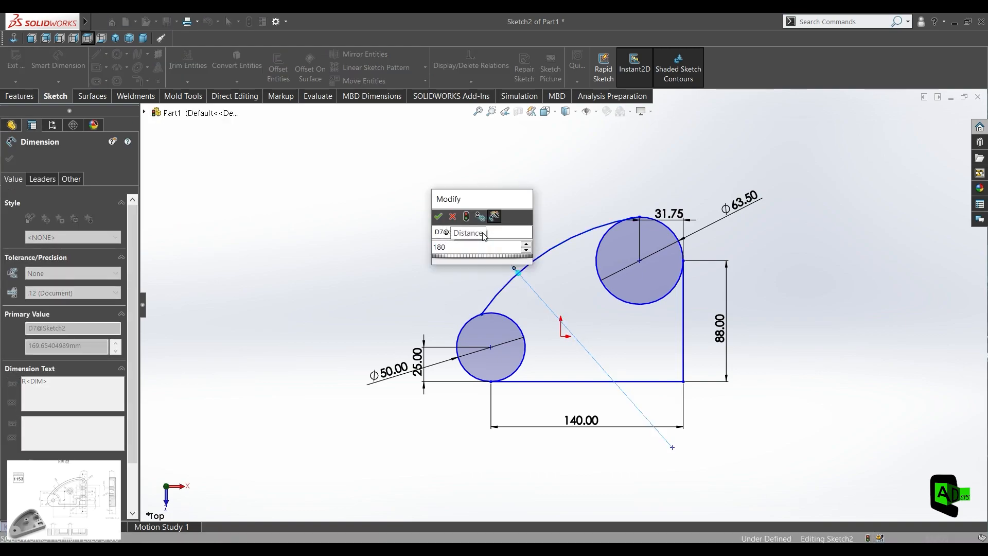
pyautogui.press('Return')
# Make the connecting arc tangent to the left circle.
pyautogui.click(475, 314)
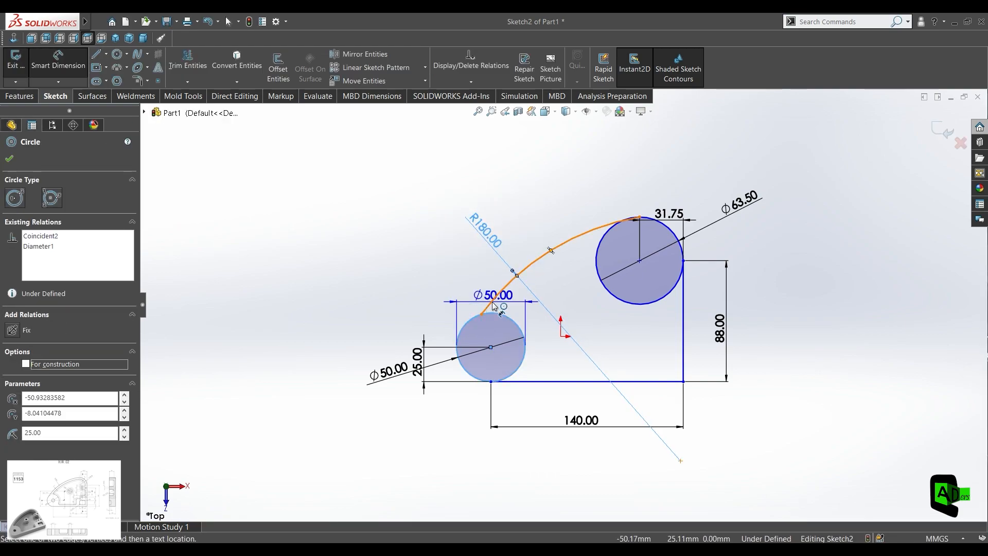
pyautogui.press('Escape')
pyautogui.click(495, 314)
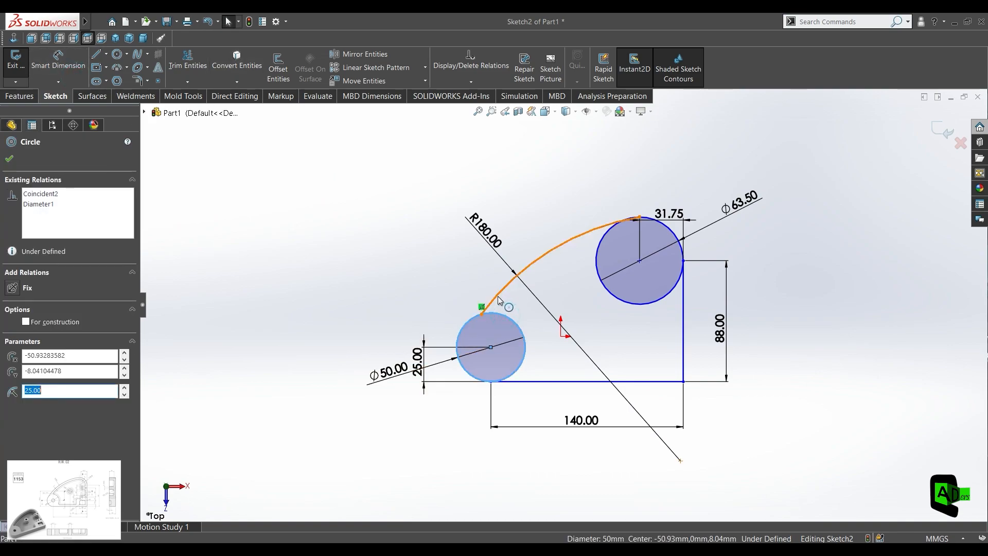
pyautogui.keyDown('ctrl'); pyautogui.click(497, 298); pyautogui.keyUp('ctrl')
pyautogui.click(13, 356)
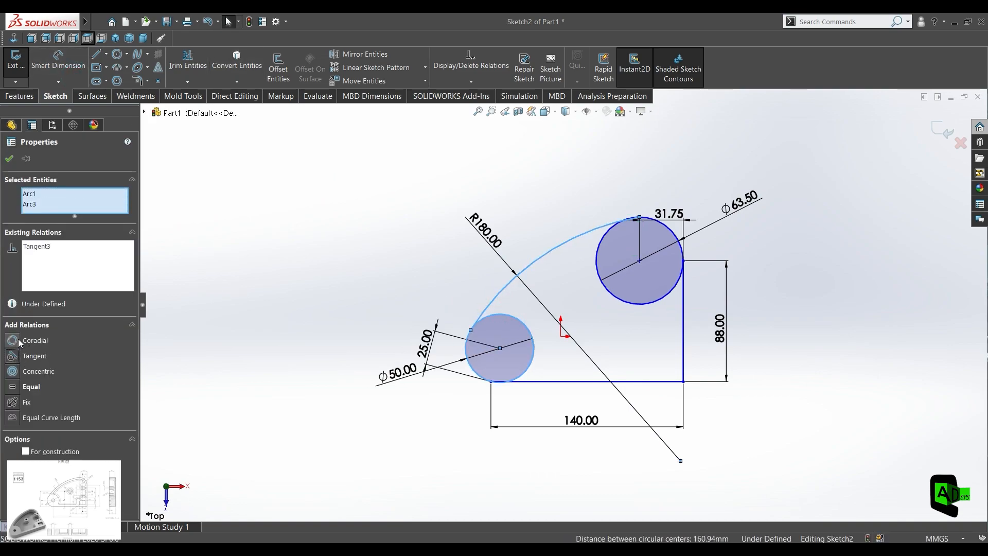
pyautogui.click(8, 160)
# Trim the inner portions of both circles with power trim so only the outer contour arcs remain.
pyautogui.scroll(-3, 628, 221)
pyautogui.click(196, 70)
pyautogui.scroll(-10, 547, 305)
pyautogui.moveTo(615, 278); pyautogui.dragTo(625, 330)
pyautogui.moveTo(435, 404); pyautogui.dragTo(545, 436)
pyautogui.scroll(12, 571, 441)
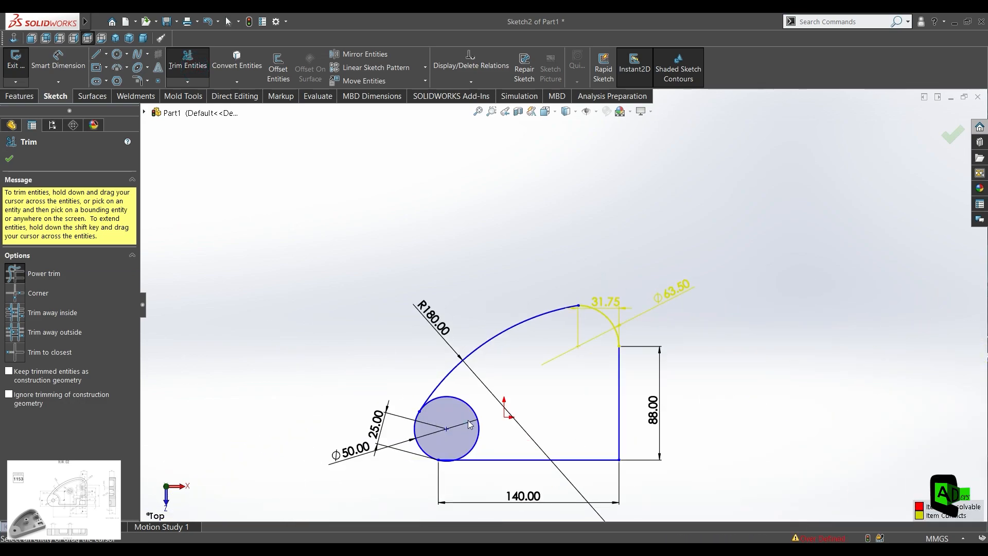
pyautogui.moveTo(469, 420); pyautogui.dragTo(489, 409)
pyautogui.scroll(-3, 509, 381)
pyautogui.scroll(2, 462, 286)
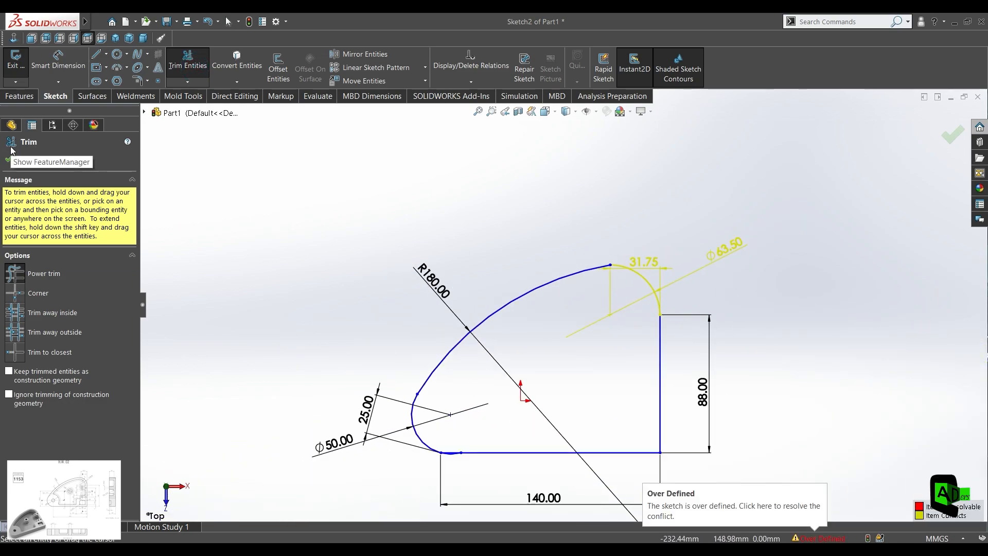
# Extrude the closed profile region 26 mm as a blind boss.
pyautogui.click(19, 96)
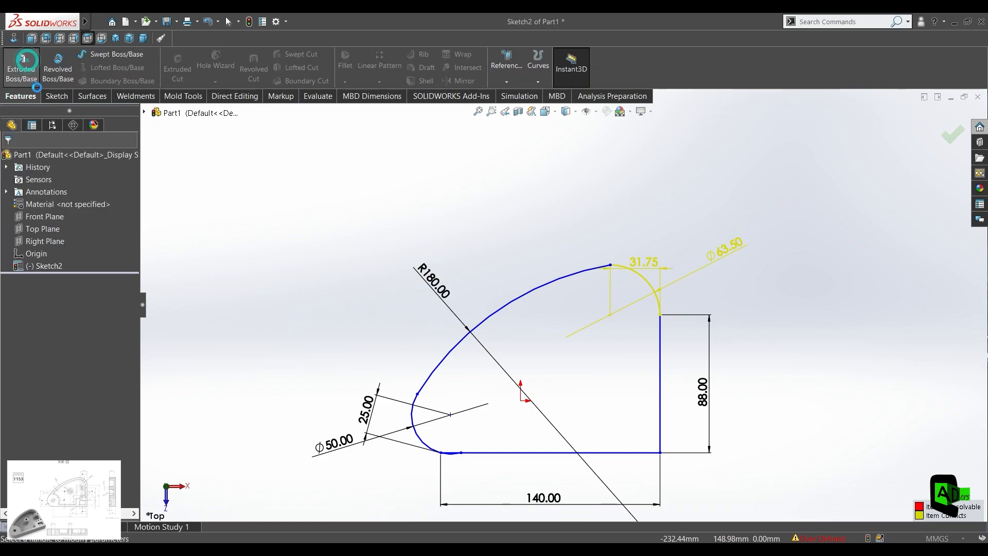
pyautogui.click(21, 67)
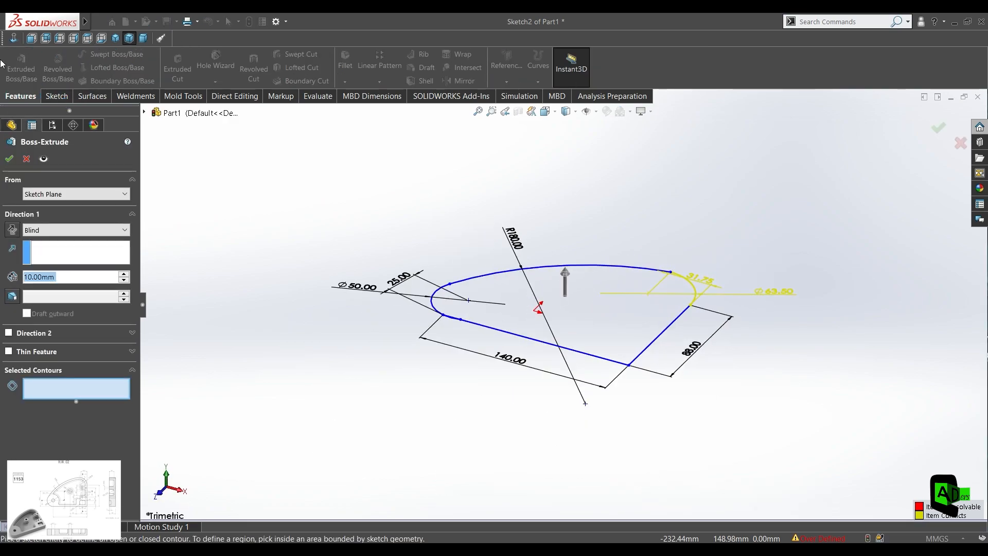
pyautogui.write('26')
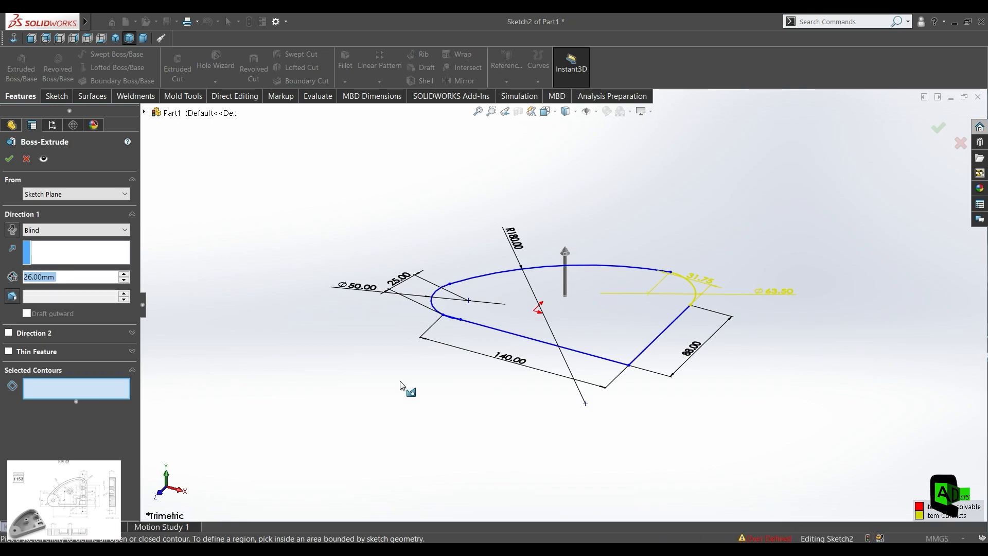
pyautogui.click(597, 337)
pyautogui.click(9, 160)
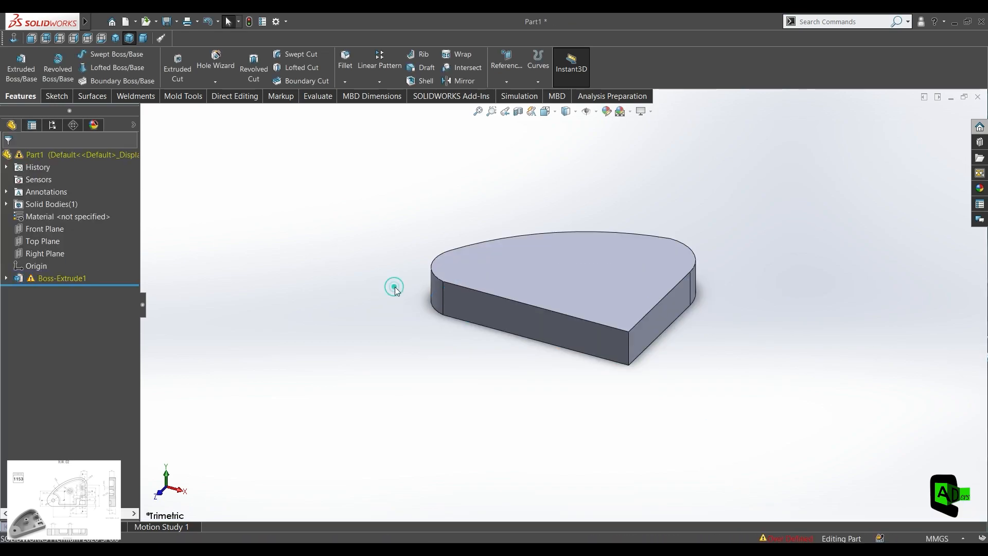
# Start a sketch on the plate's upper face and offset its outline 10 mm inward.
pyautogui.click(563, 272)
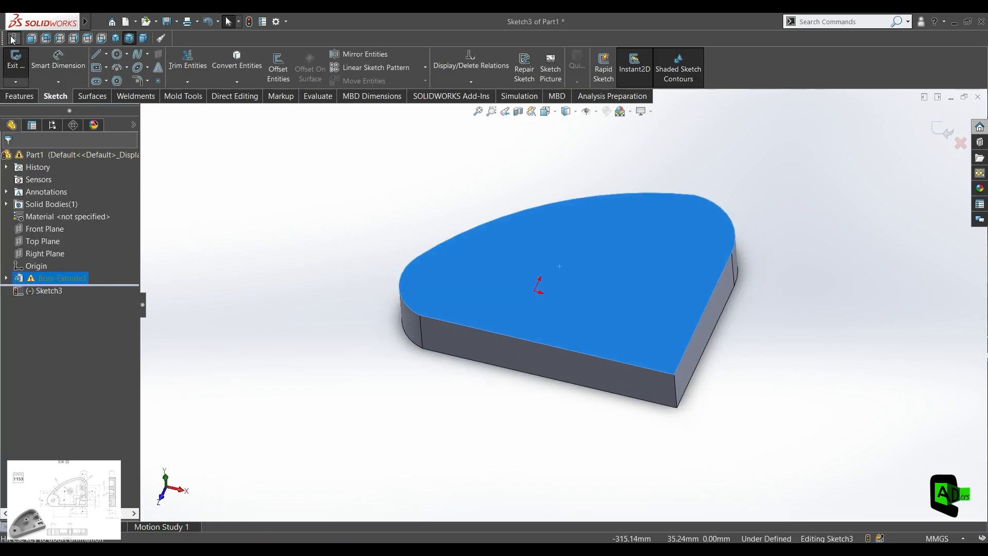
pyautogui.click(278, 67)
pyautogui.click(29, 222)
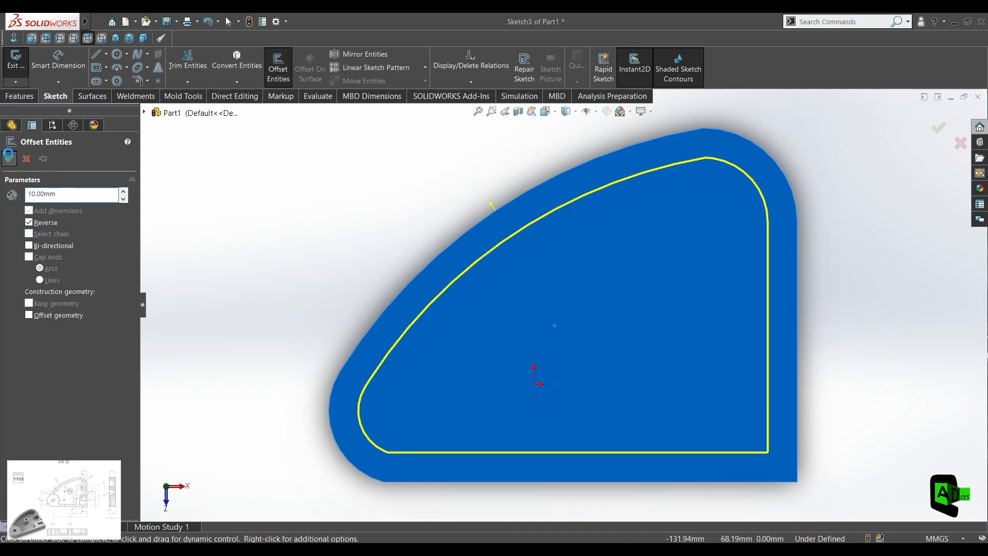
pyautogui.click(9, 158)
# Draw a circle of 25 mm radius centred on the plate's lower-left rounded end, reaching its outer edge.
pyautogui.click(117, 54)
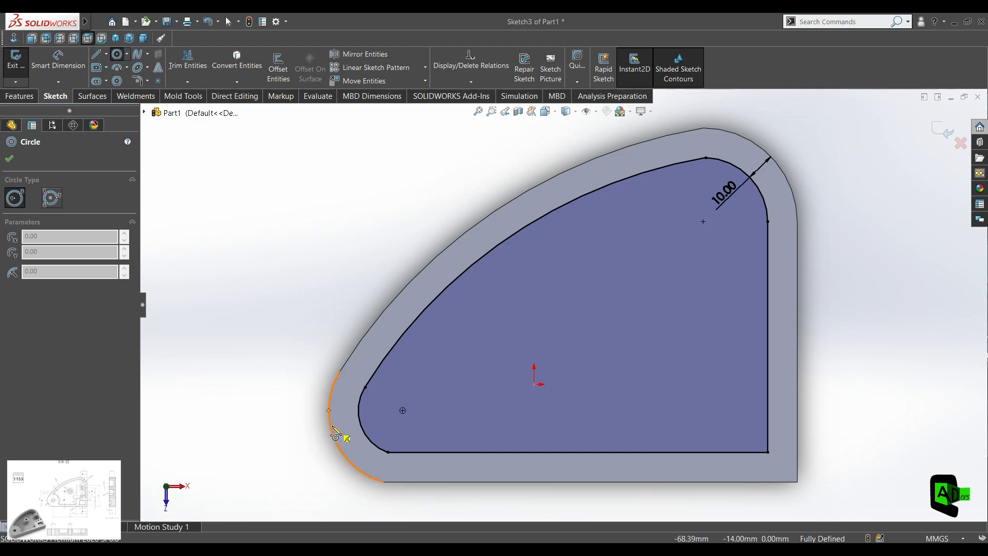
pyautogui.click(402, 411)
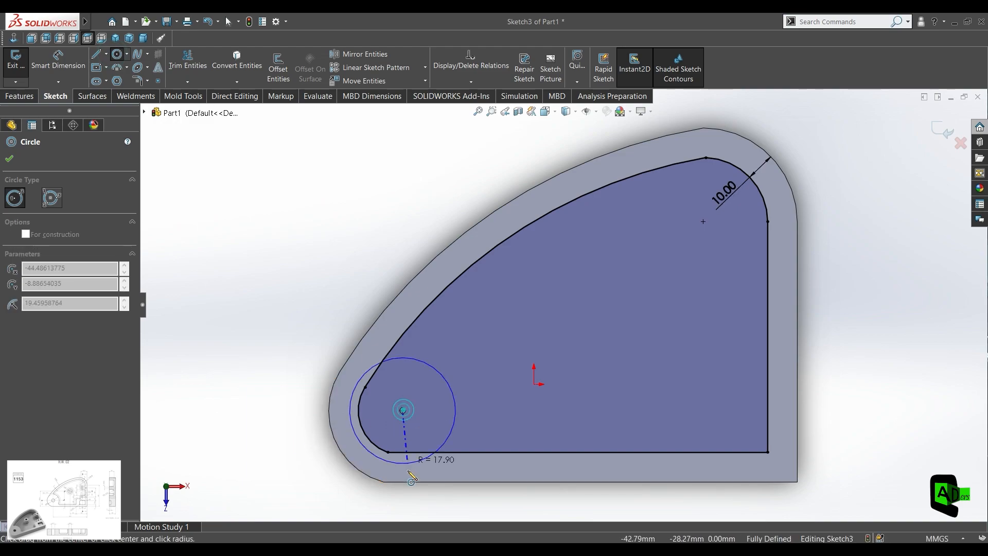
pyautogui.click(371, 480)
pyautogui.rightClick(370, 422)
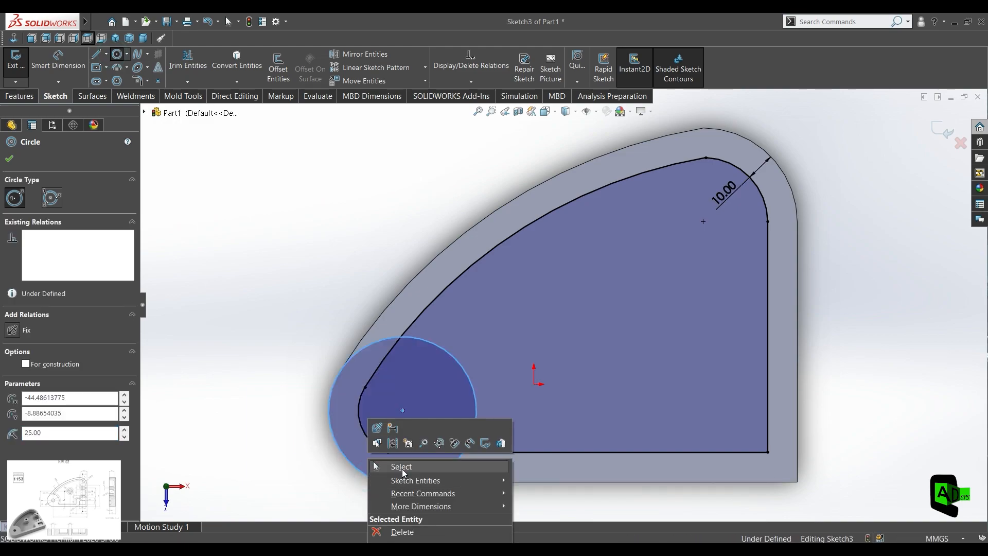
pyautogui.click(397, 466)
# Draw two concentric circles near the middle of the plate face.
pyautogui.click(117, 54)
pyautogui.click(595, 294)
pyautogui.click(597, 324)
pyautogui.click(595, 294)
pyautogui.click(597, 308)
# Dimension the concentric circles' centre 63.5 mm above the plate's lower straight edge.
pyautogui.click(59, 61)
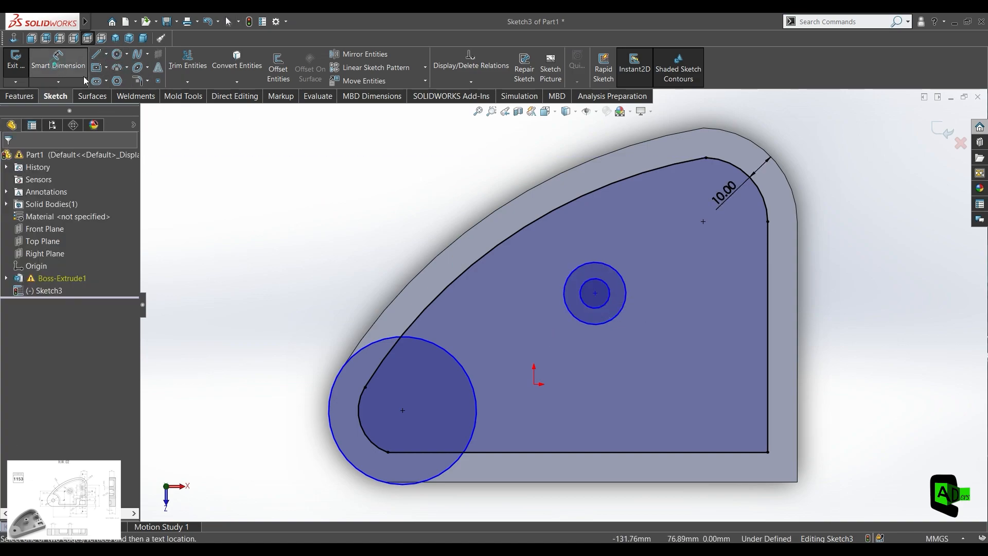
pyautogui.click(595, 293)
pyautogui.click(597, 482)
pyautogui.click(276, 363)
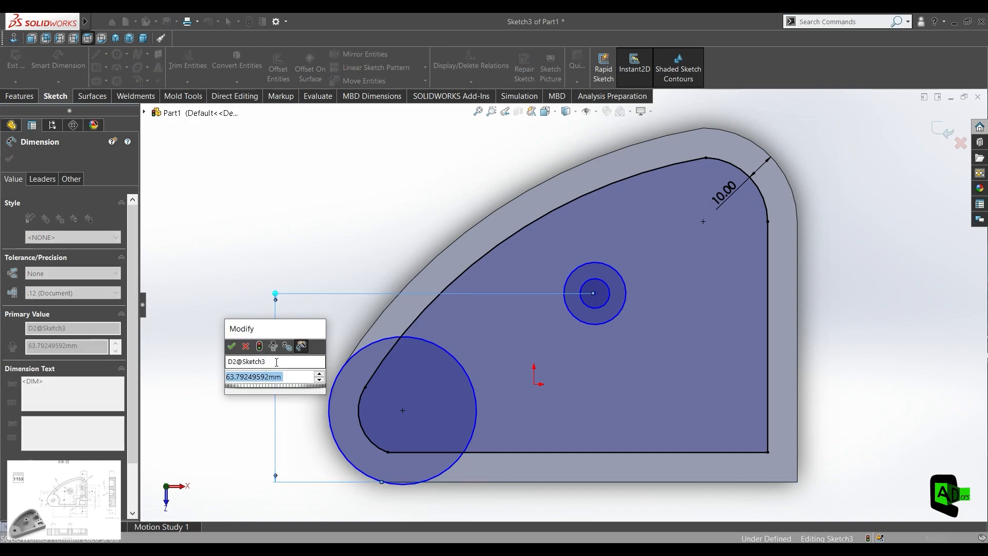
pyautogui.write('63.5')
pyautogui.press('Return')
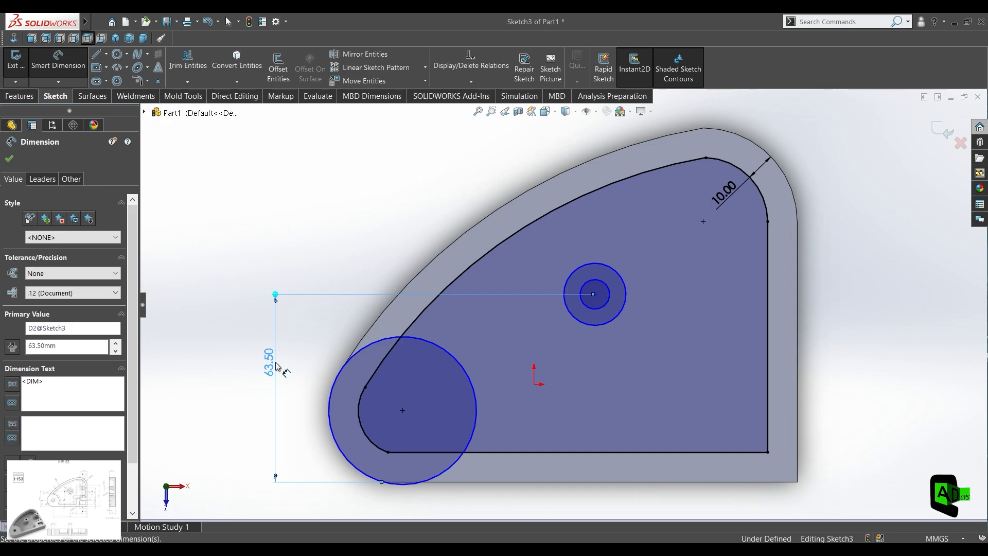
# Dimension the concentric circles' centre horizontally from the plate's straight right edge as 45+25 mm.
pyautogui.click(596, 294)
pyautogui.scroll(-1, 771, 355)
pyautogui.keyDown('ctrl'); pyautogui.moveTo(771, 356); pyautogui.dragTo(655, 226, button='middle'); pyautogui.keyUp('ctrl')
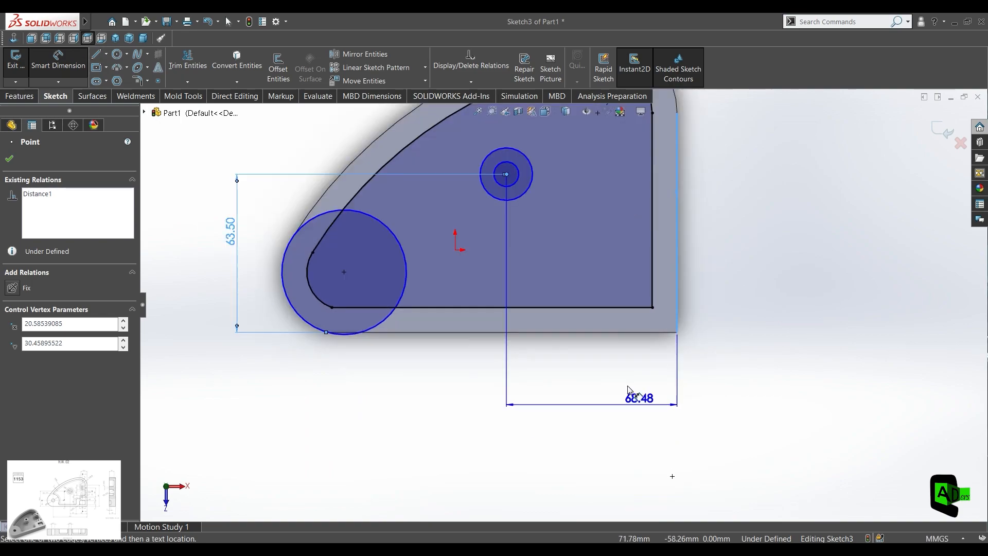
pyautogui.click(586, 367)
pyautogui.write('45+25')
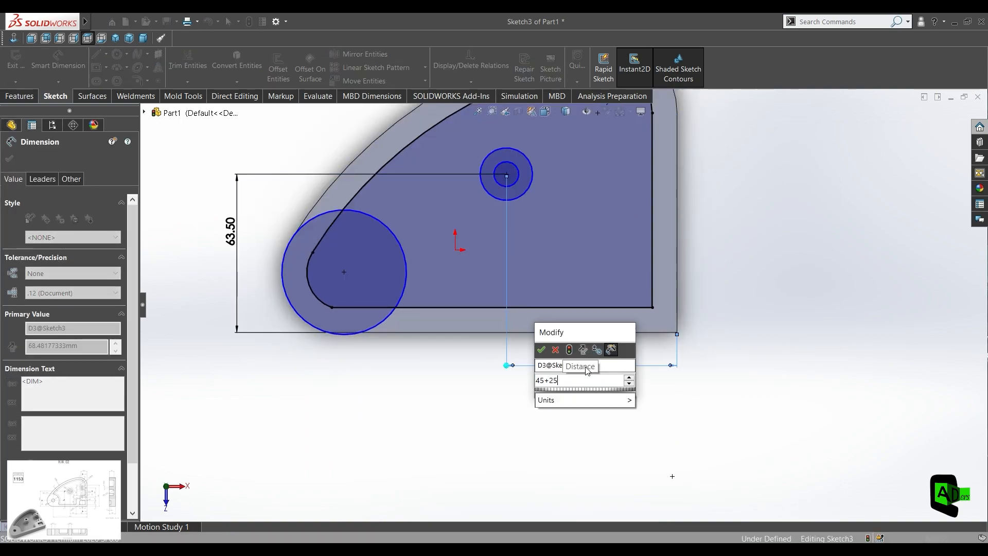
pyautogui.press('Return')
# Dimension the concentric circles with diameters of 10 mm for the inner and 20 mm for the outer.
pyautogui.click(515, 176)
pyautogui.click(360, 145)
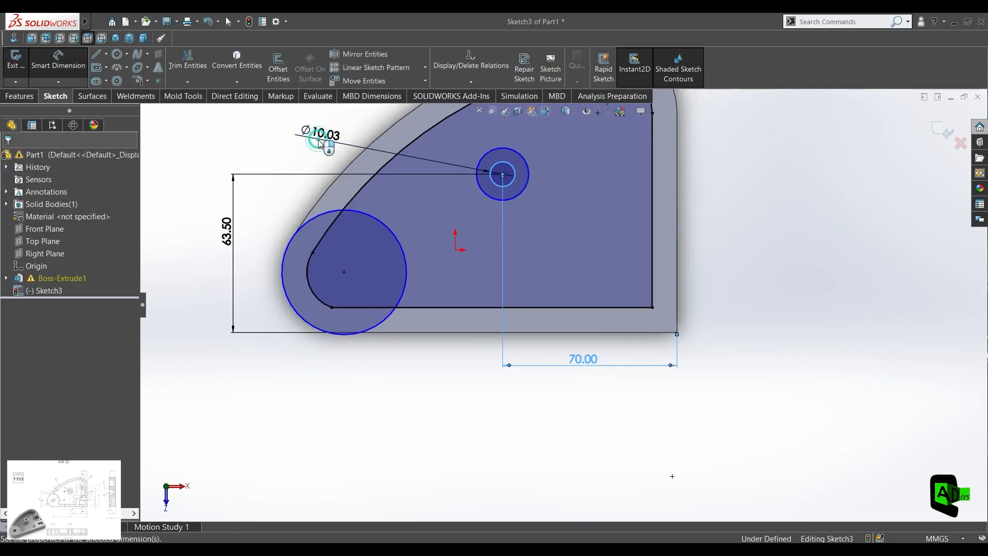
pyautogui.write('10')
pyautogui.press('Return')
pyautogui.click(493, 200)
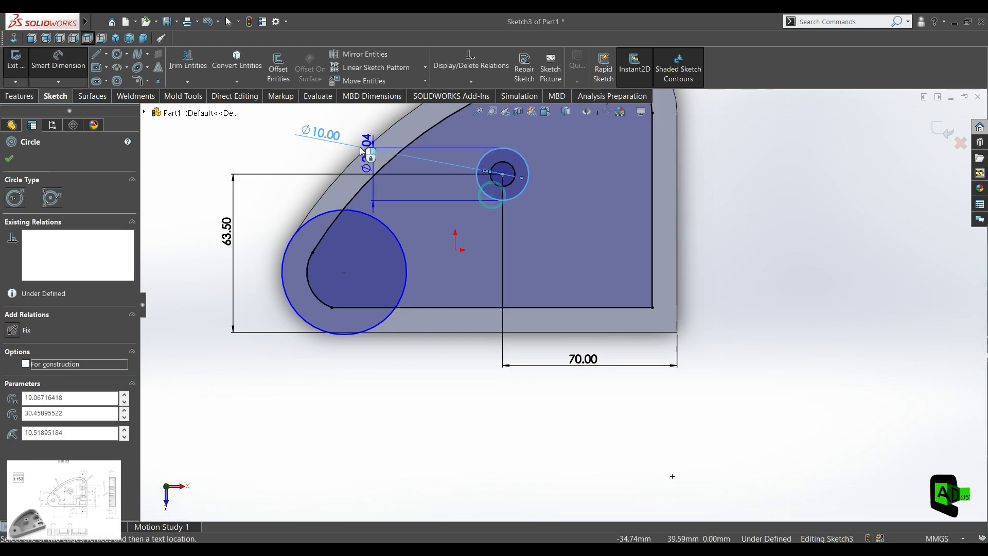
pyautogui.click(298, 164)
pyautogui.write('20')
pyautogui.press('Return')
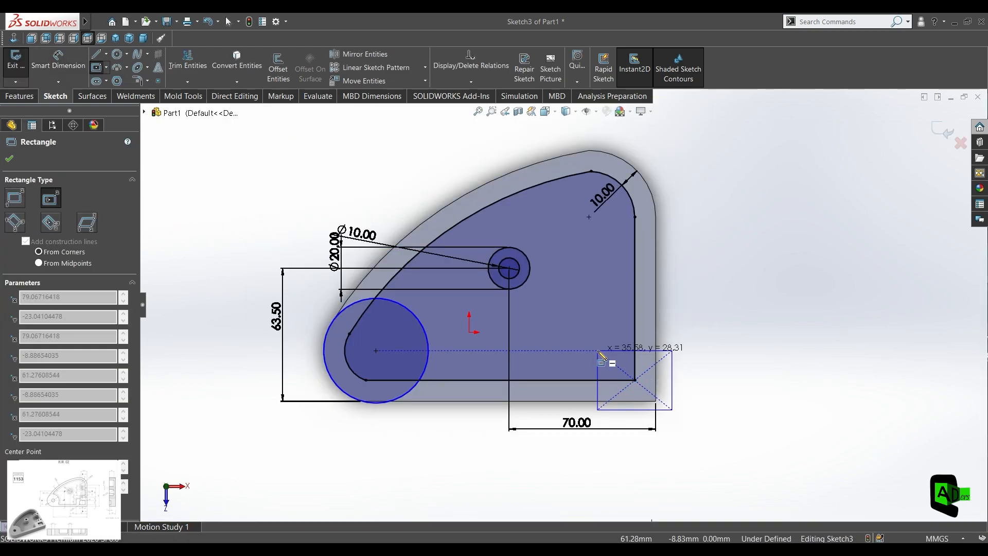
pyautogui.click(597, 351)
pyautogui.rightClick(597, 351)
pyautogui.click(620, 357)
# Draw a corner rectangle about 16 mm high inside the offset outline, starting from its lower-right corner.
pyautogui.click(106, 67)
pyautogui.click(133, 82)
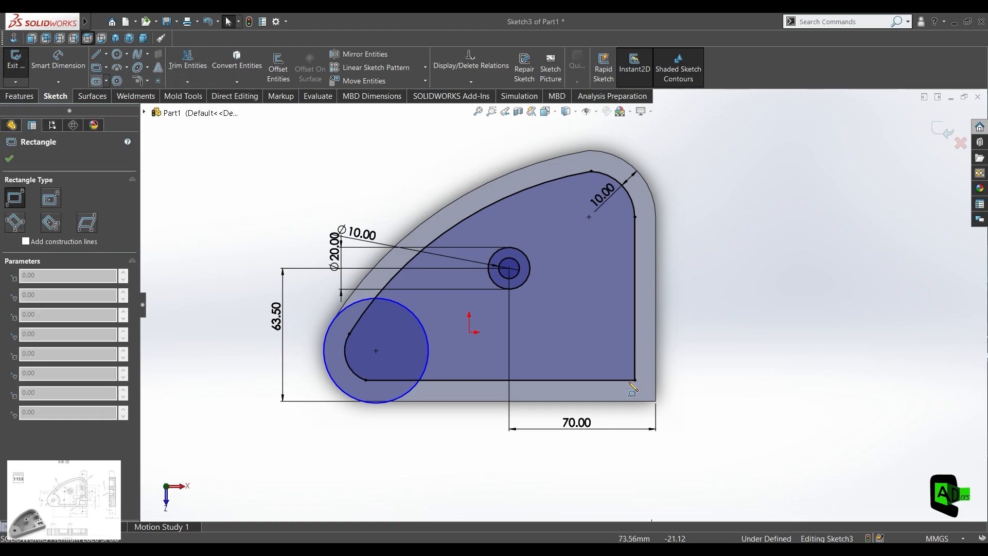
pyautogui.click(590, 346)
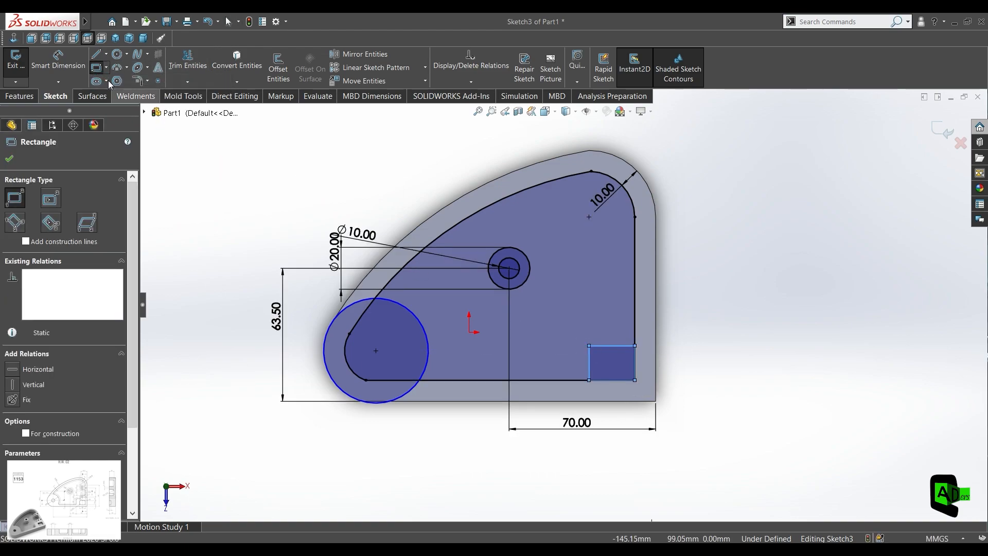
# Dimension the corner rectangle 24 mm wide and 17.5 mm high.
pyautogui.click(58, 60)
pyautogui.click(612, 346)
pyautogui.click(617, 449)
pyautogui.write('24')
pyautogui.press('Return')
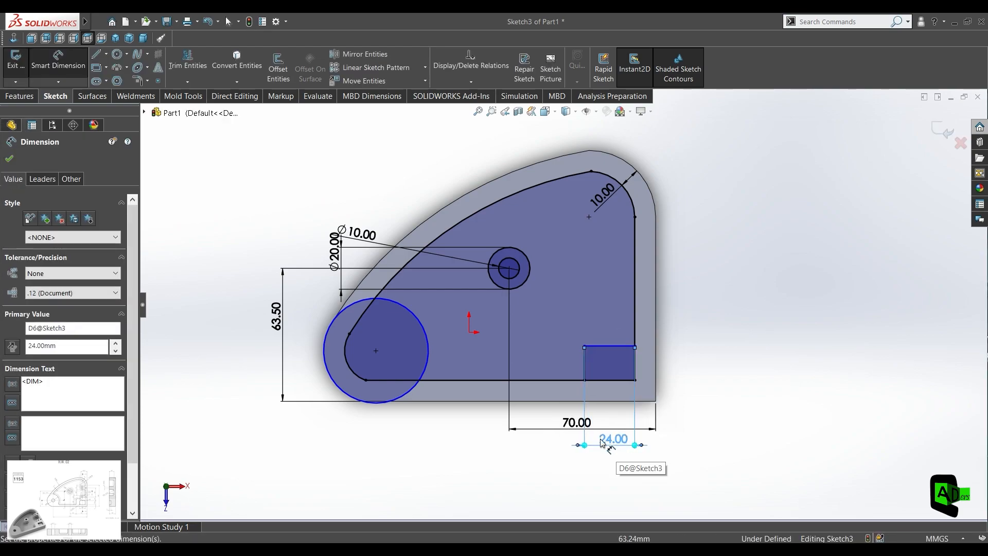
pyautogui.click(584, 355)
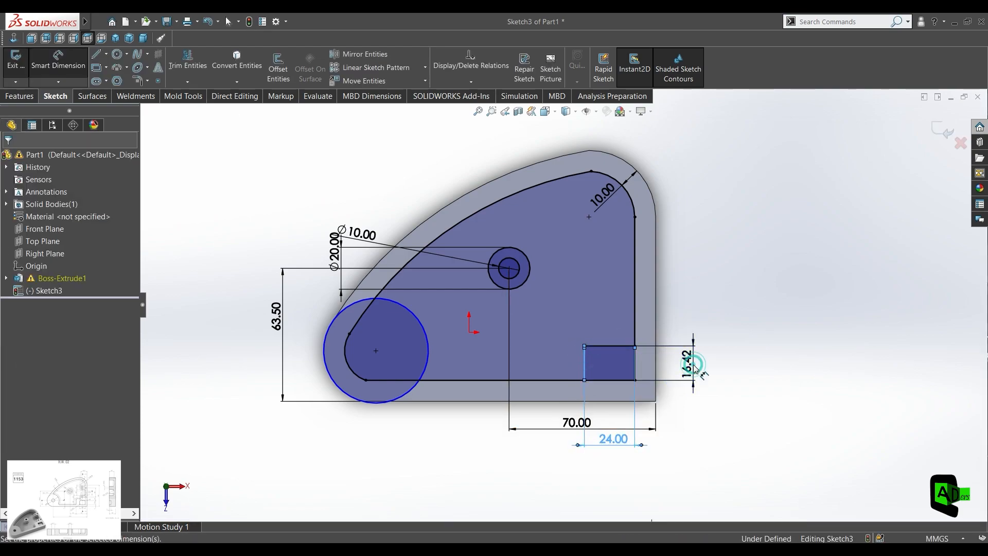
pyautogui.click(692, 361)
pyautogui.write('17.5')
pyautogui.press('Return')
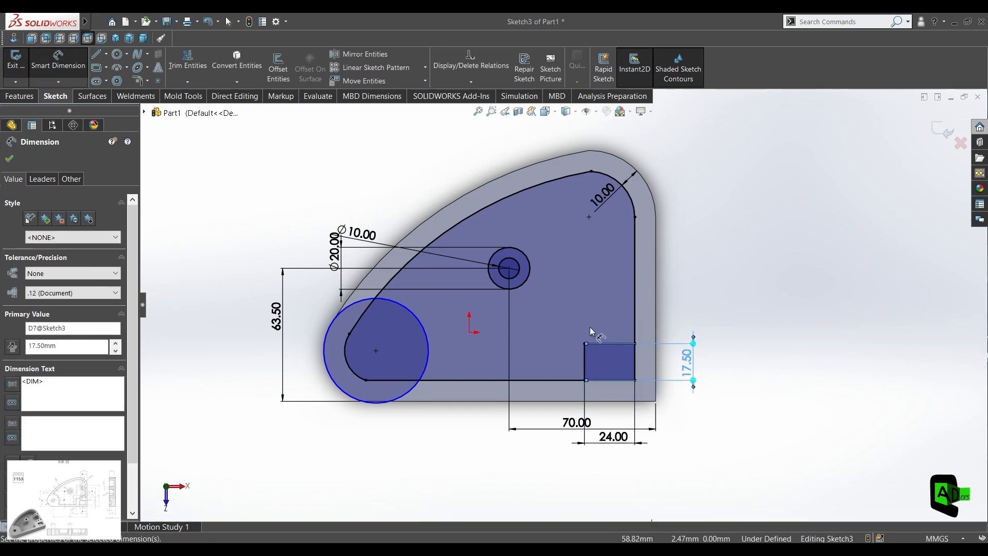
# Draw a vertical line about 25 mm long ending on the offset outline's lower edge, left of the rectangle.
pyautogui.click(66, 72)
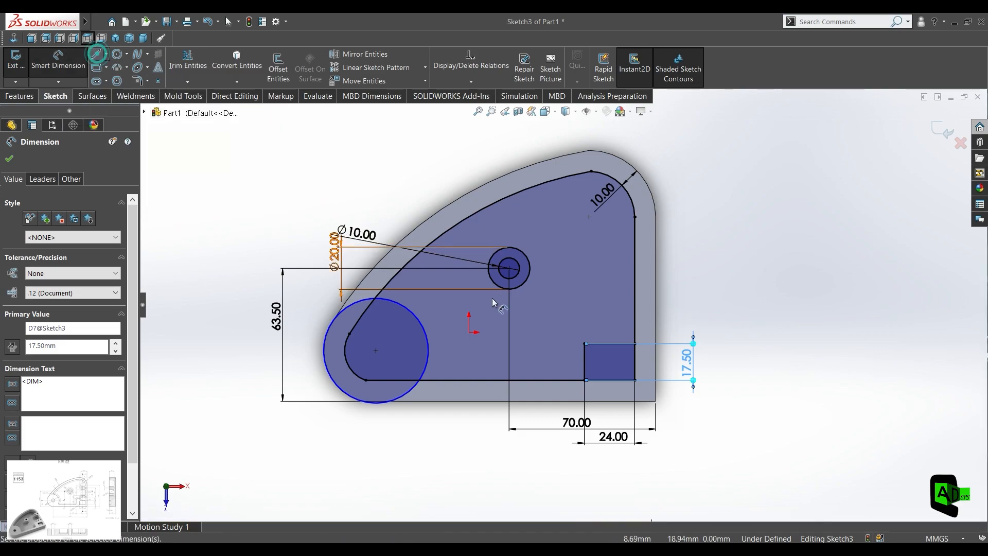
pyautogui.click(95, 54)
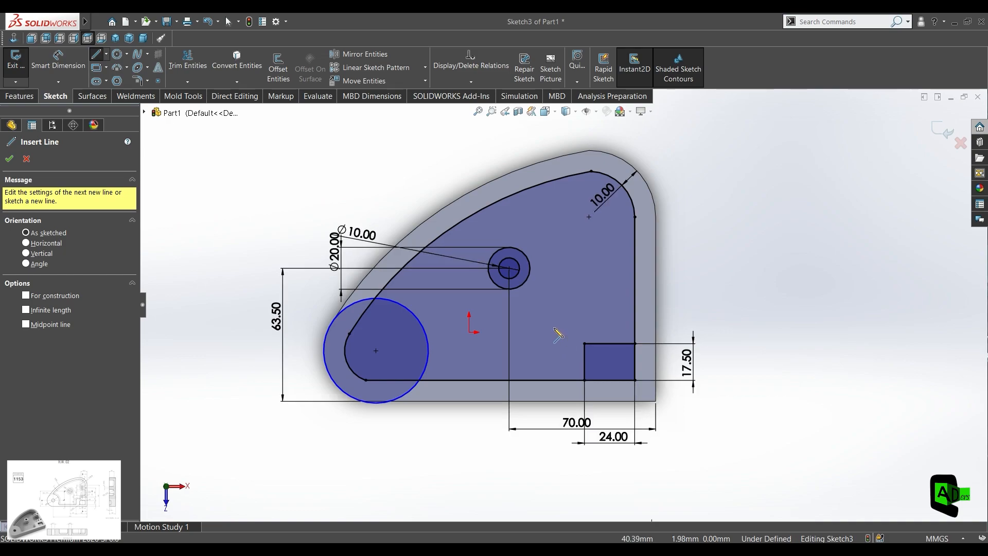
pyautogui.click(554, 329)
pyautogui.click(554, 380)
pyautogui.rightClick(556, 381)
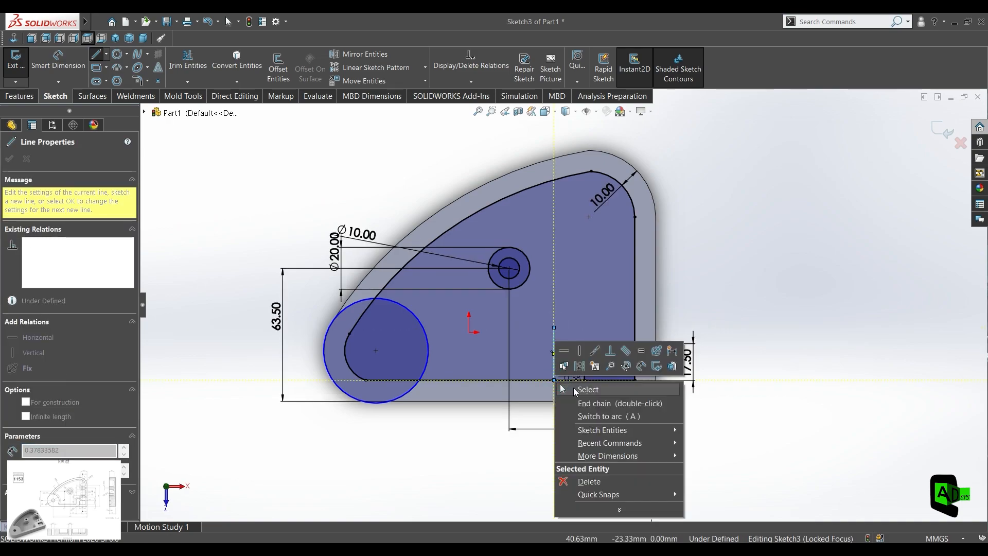
pyautogui.click(573, 388)
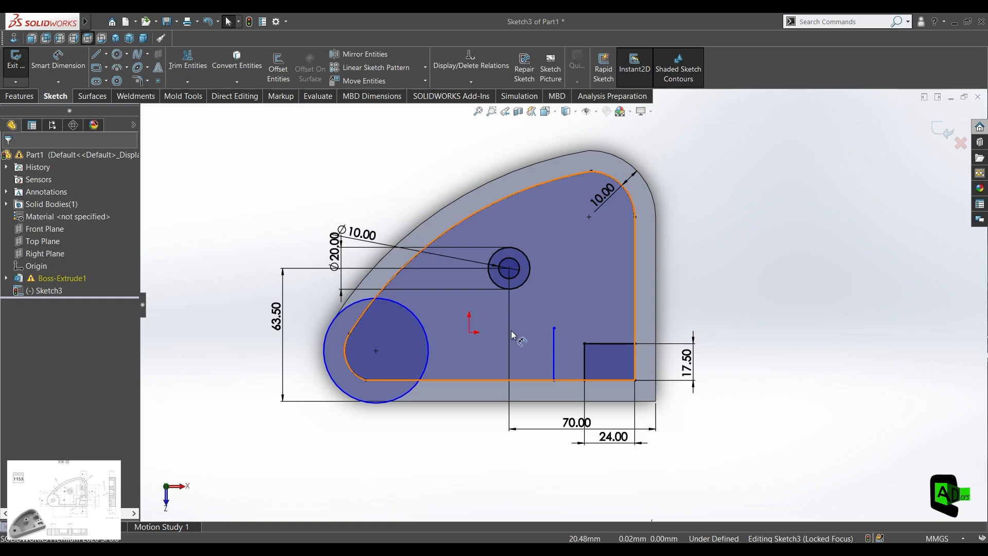
# Draw three small circles: one above the rectangle, one on the offset outline's right edge beside it, and one vertically above the first.
pyautogui.click(118, 53)
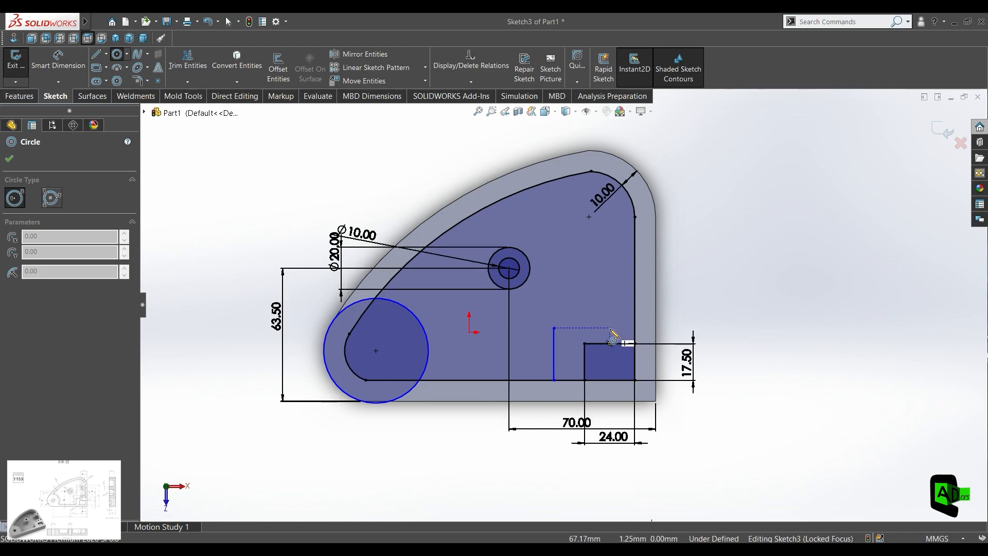
pyautogui.moveTo(611, 323); pyautogui.dragTo(641, 332)
pyautogui.press('Escape')
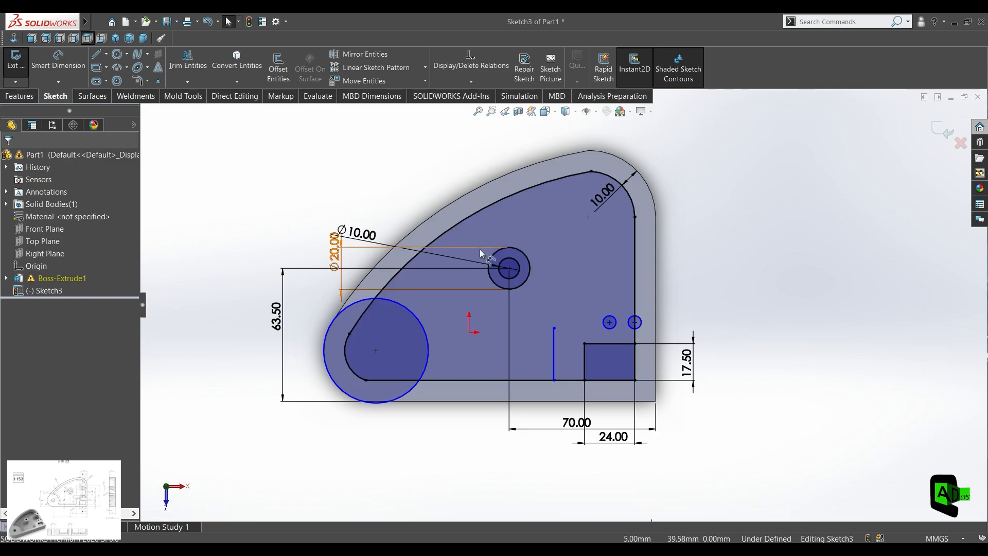
pyautogui.click(118, 55)
pyautogui.click(609, 239)
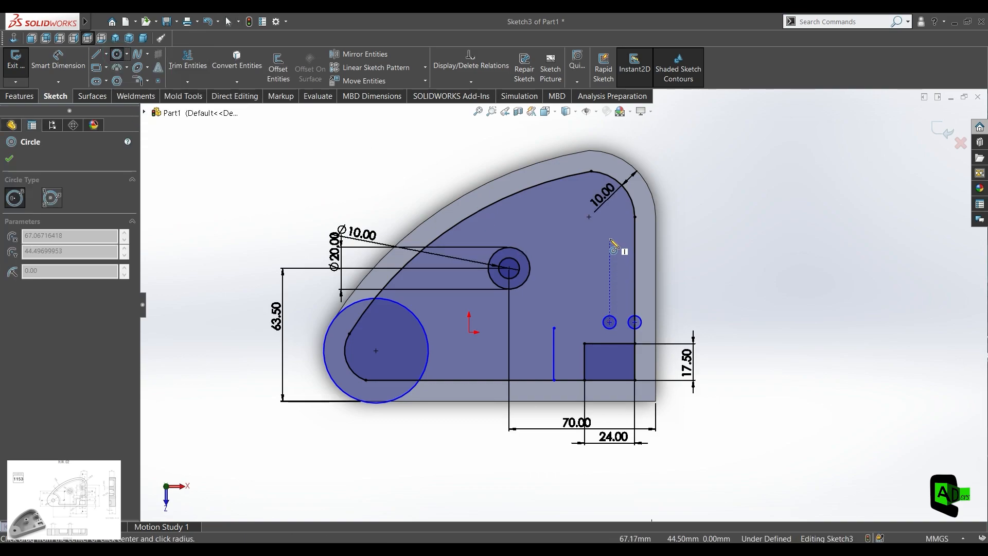
pyautogui.click(615, 245)
# Dimension the uppermost small circle's centre 17.5+14+38 mm above the offset outline's lower edge.
pyautogui.click(58, 62)
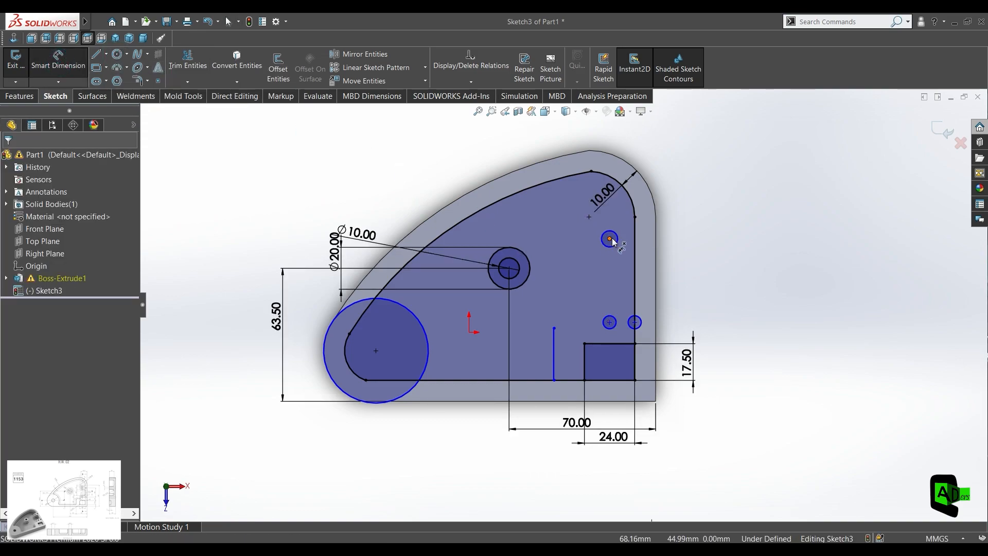
pyautogui.click(566, 380)
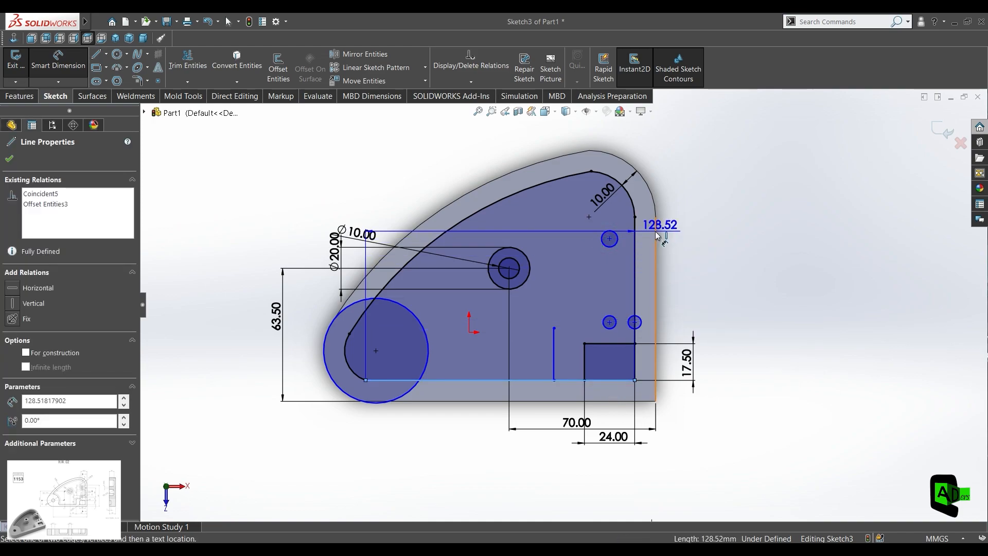
pyautogui.click(610, 239)
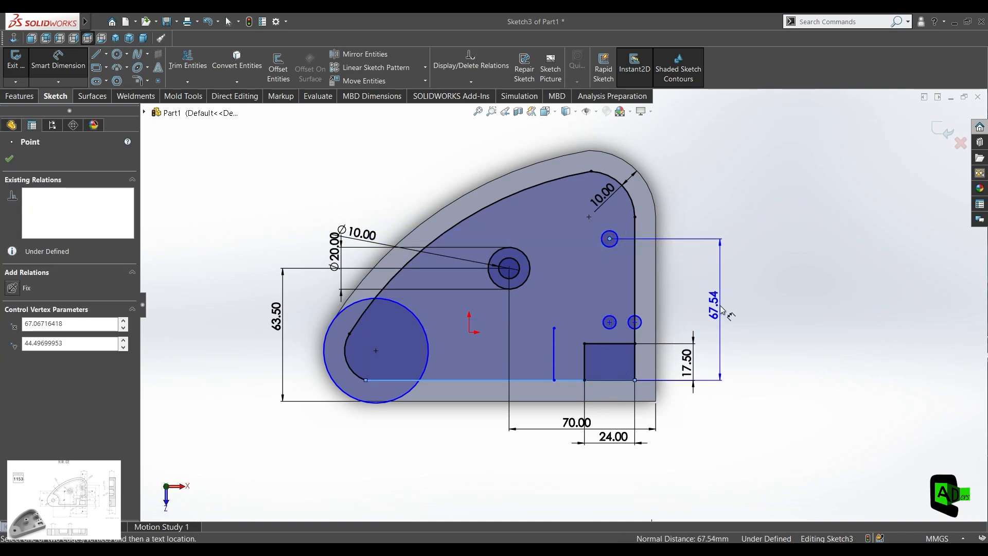
pyautogui.click(720, 305)
pyautogui.write('17.5+')
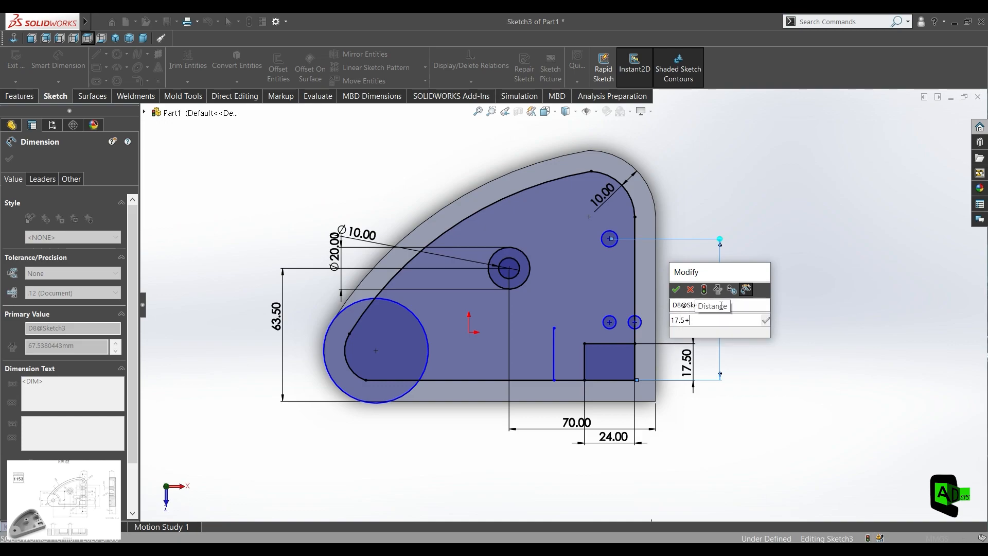
pyautogui.write('14+')
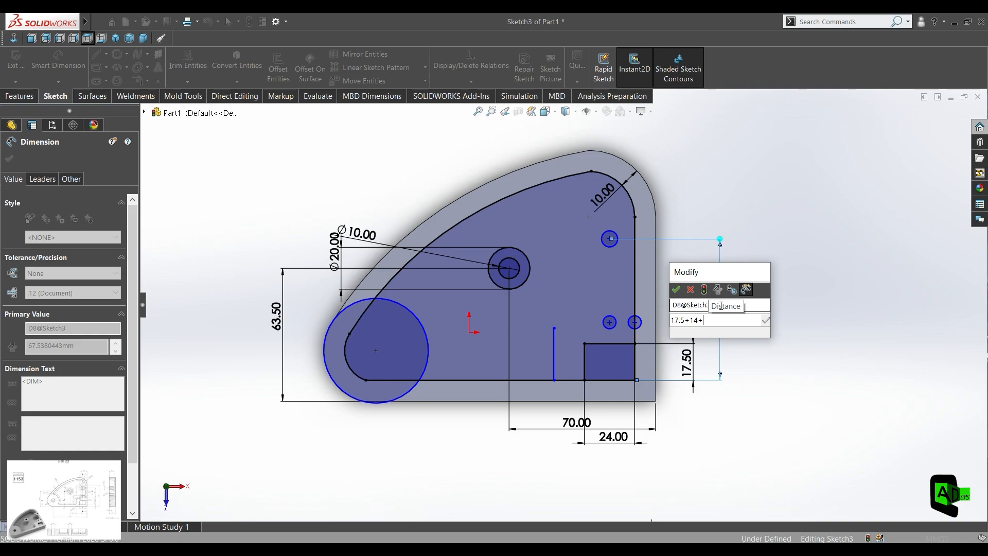
pyautogui.write('38')
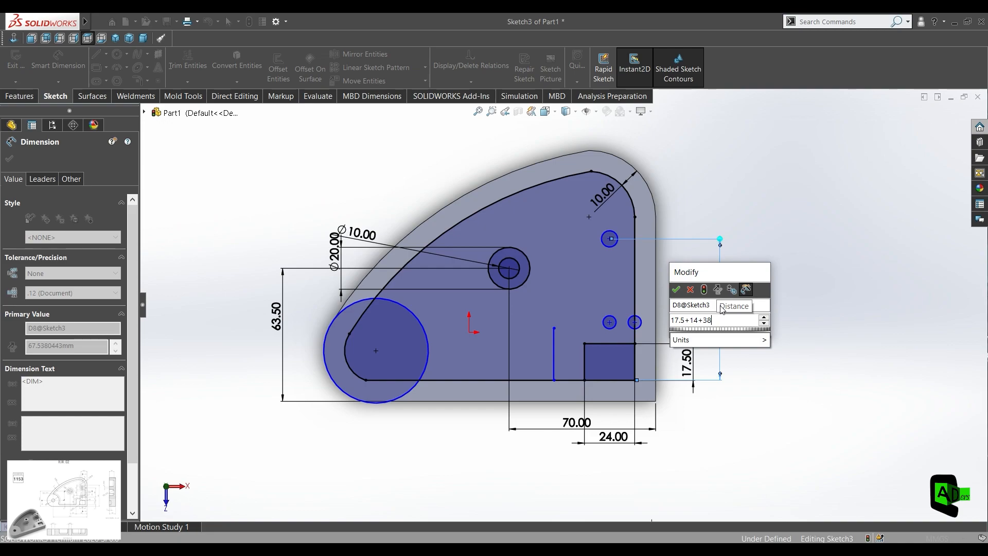
pyautogui.press('Return')
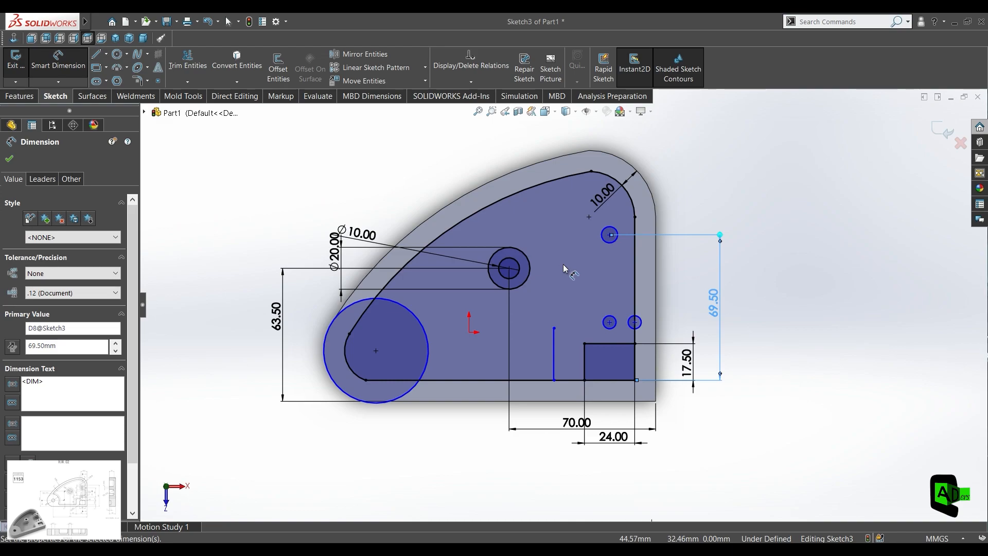
# Dimension the small circle above the rectangle with its centre 14 mm from the rectangle's upper edge.
pyautogui.click(610, 322)
pyautogui.click(612, 343)
pyautogui.click(685, 336)
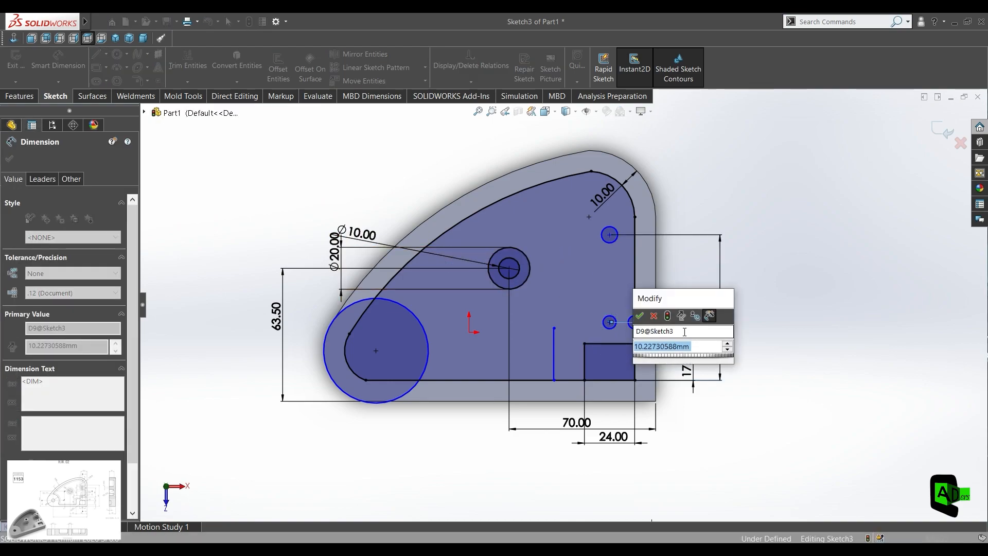
pyautogui.write('14')
pyautogui.press('Return')
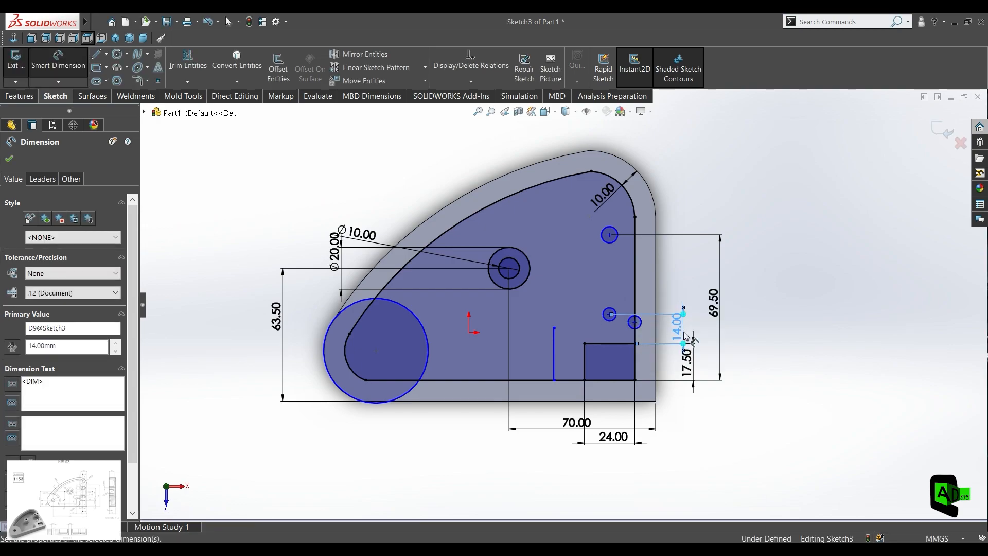
pyautogui.press('Escape')
# Add a Horizontal relation between the centres of the two lower small circles.
pyautogui.click(634, 323)
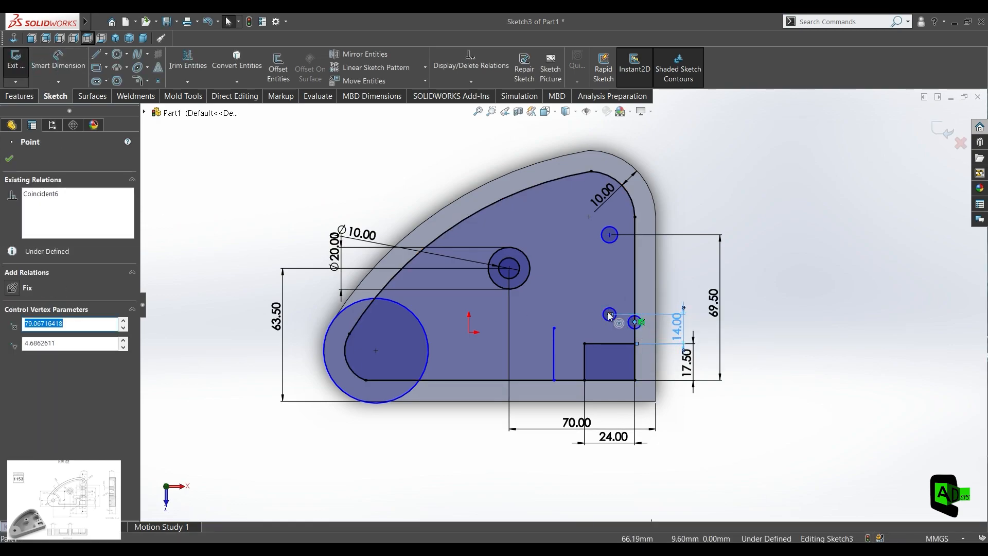
pyautogui.scroll(-8, 618, 314)
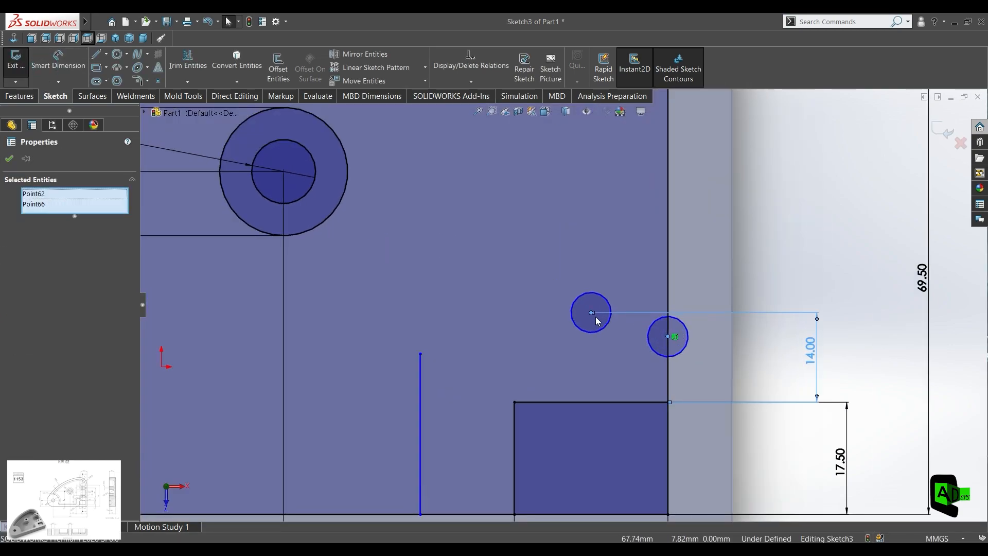
pyautogui.press('Escape')
pyautogui.click(591, 313)
pyautogui.keyDown('ctrl'); pyautogui.click(668, 336); pyautogui.keyUp('ctrl')
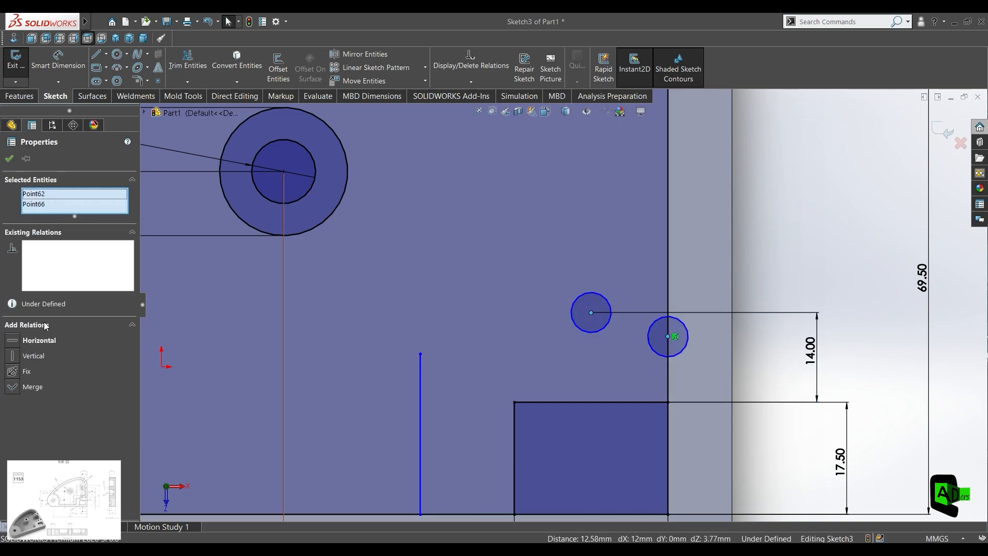
pyautogui.click(13, 340)
pyautogui.press('Escape')
# Dimension the short vertical line 45 mm from the plate's straight right edge.
pyautogui.scroll(6, 589, 292)
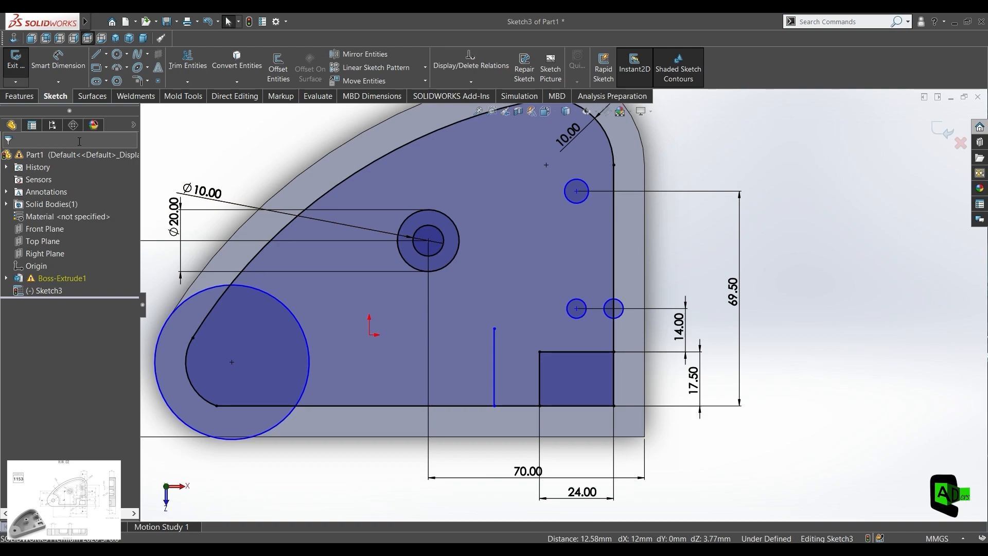
pyautogui.click(57, 61)
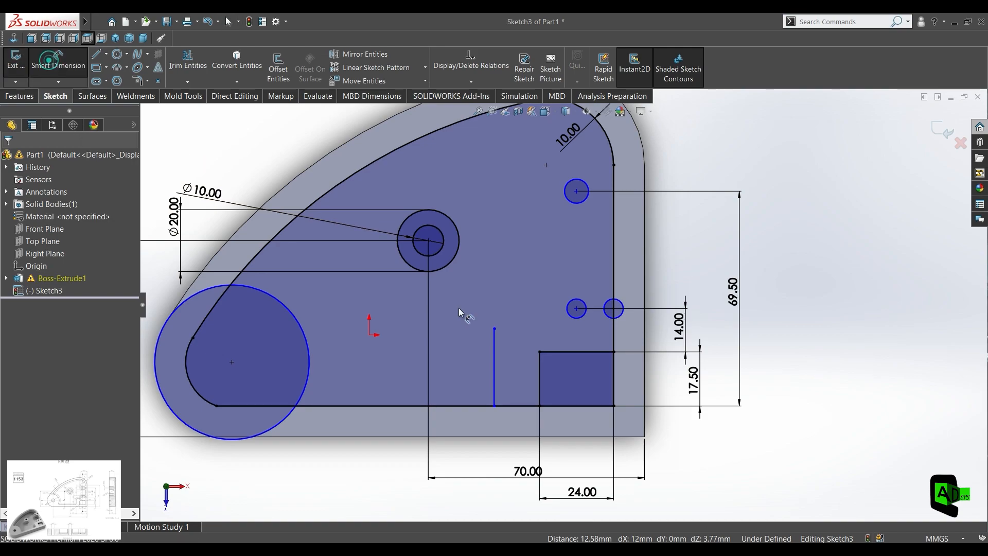
pyautogui.click(494, 367)
pyautogui.click(645, 366)
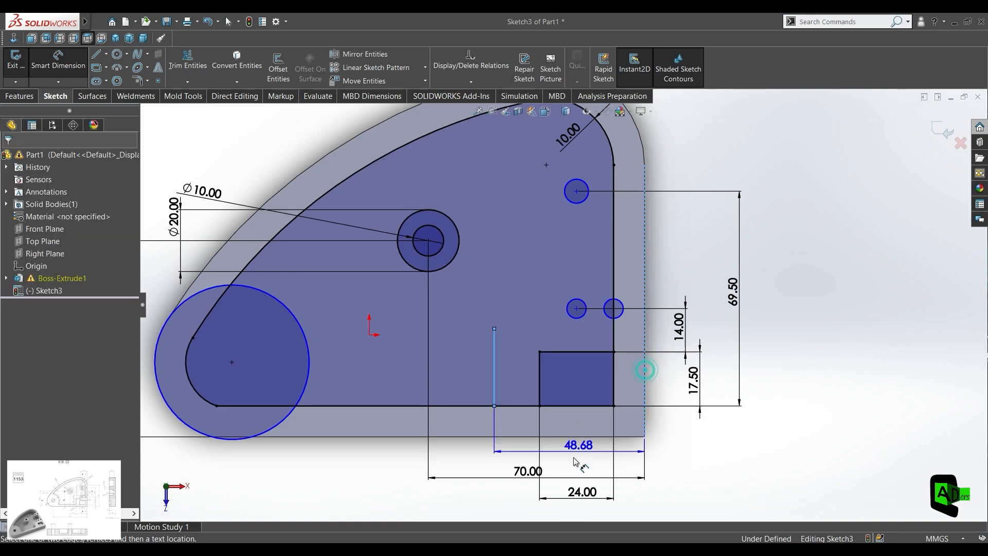
pyautogui.click(530, 463)
pyautogui.write('45')
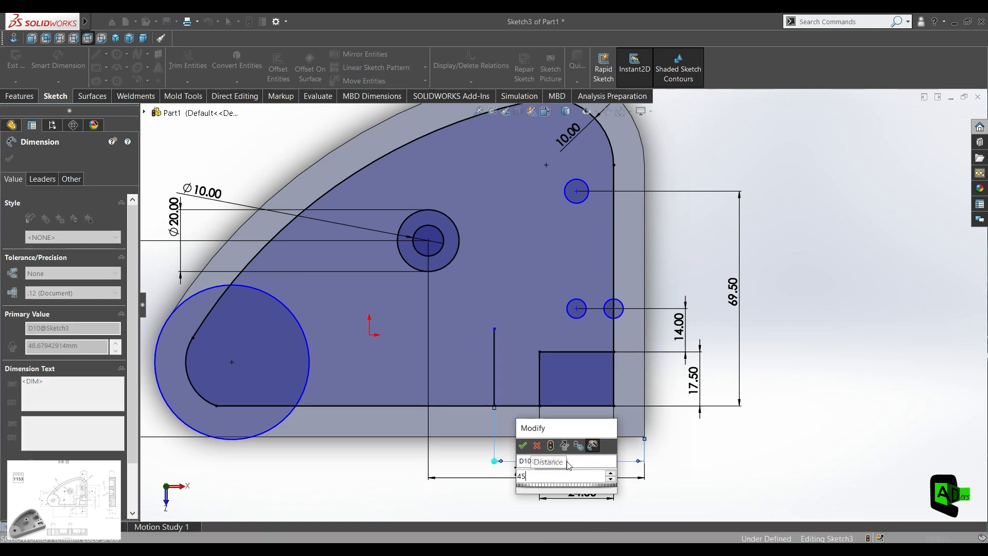
pyautogui.press('Return')
# Dimension the short vertical line's length as 25 mm.
pyautogui.click(505, 360)
pyautogui.click(477, 370)
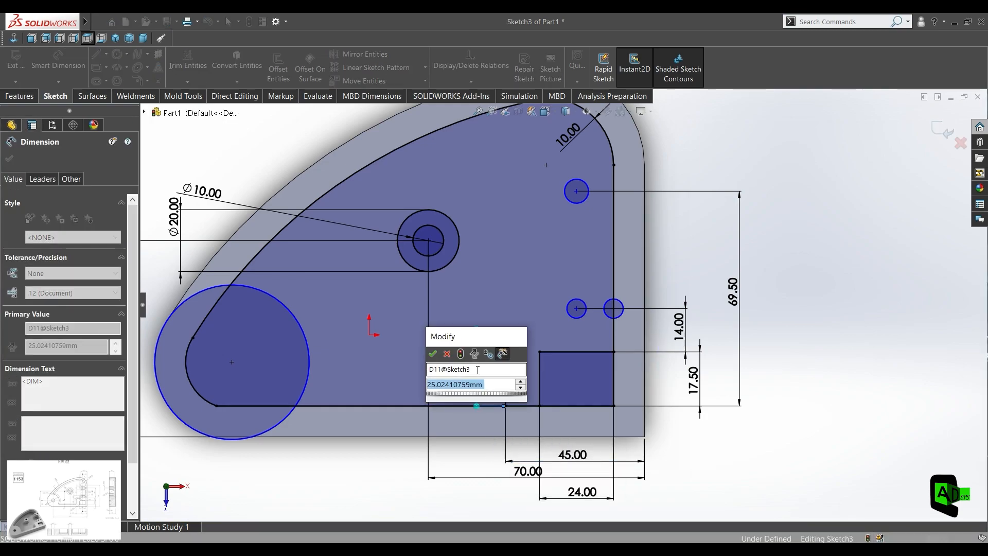
pyautogui.write('25')
pyautogui.press('Return')
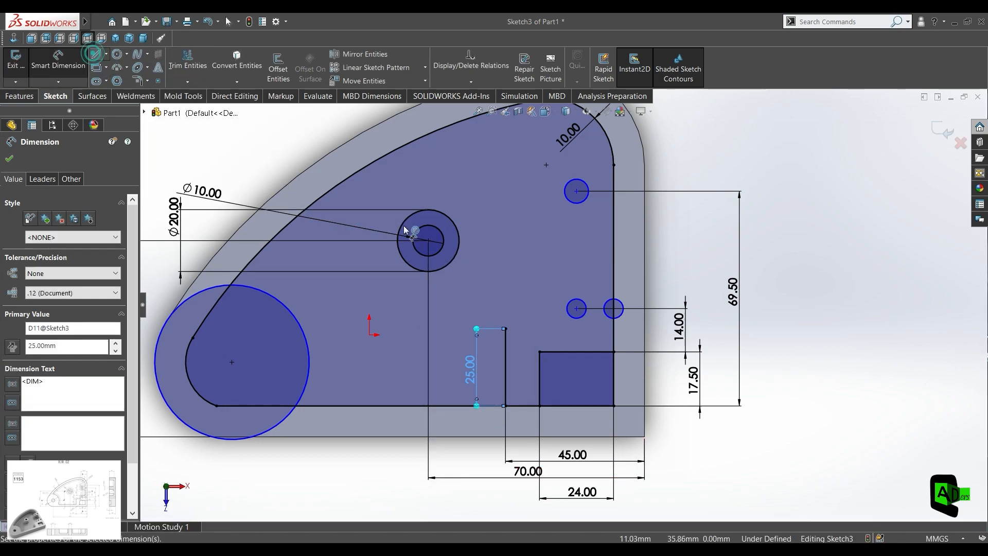
# Sketch a stepped line chain from the short vertical line's top end, rising about 12.6 mm before running horizontally to the pocket's right edge.
pyautogui.click(506, 328)
pyautogui.press('l')
pyautogui.click(505, 328)
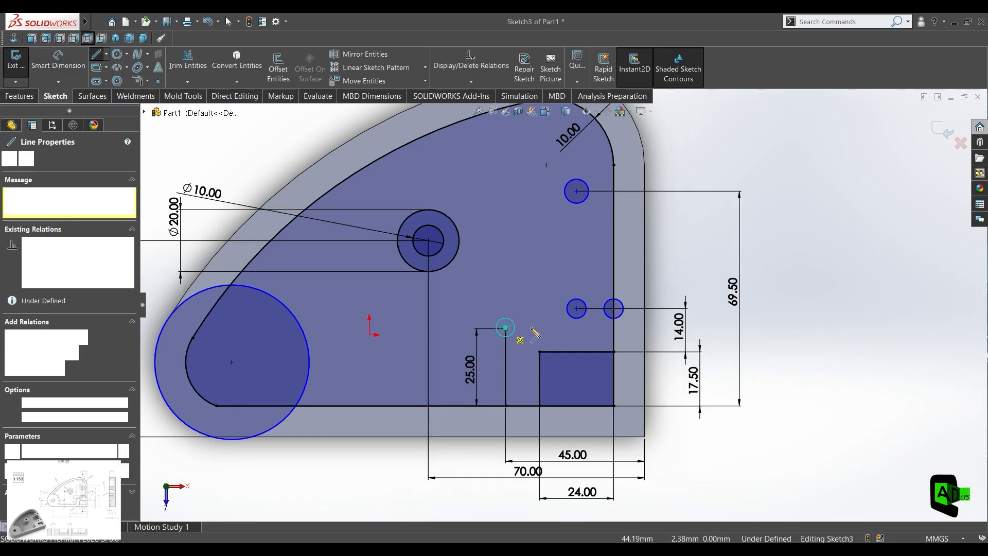
pyautogui.click(555, 328)
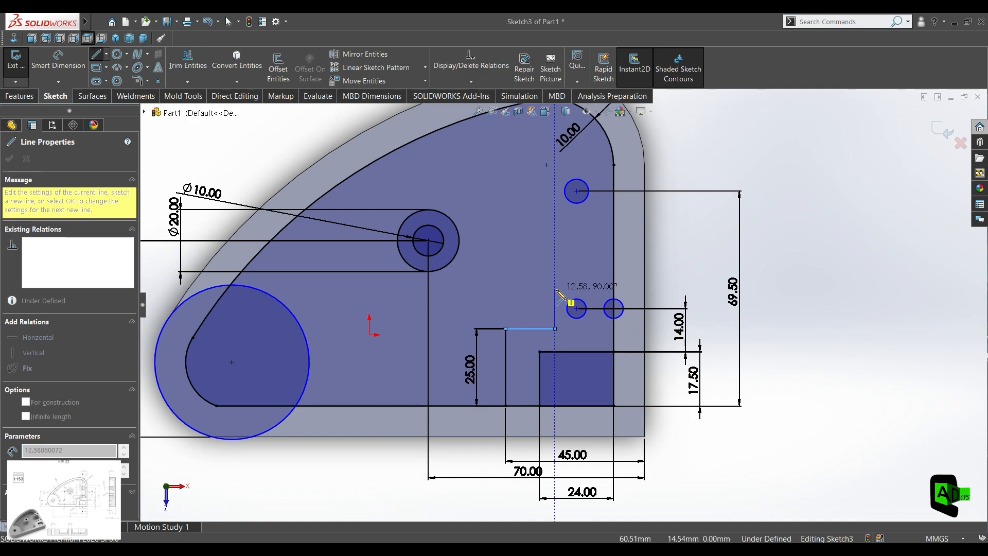
pyautogui.click(555, 289)
pyautogui.click(614, 290)
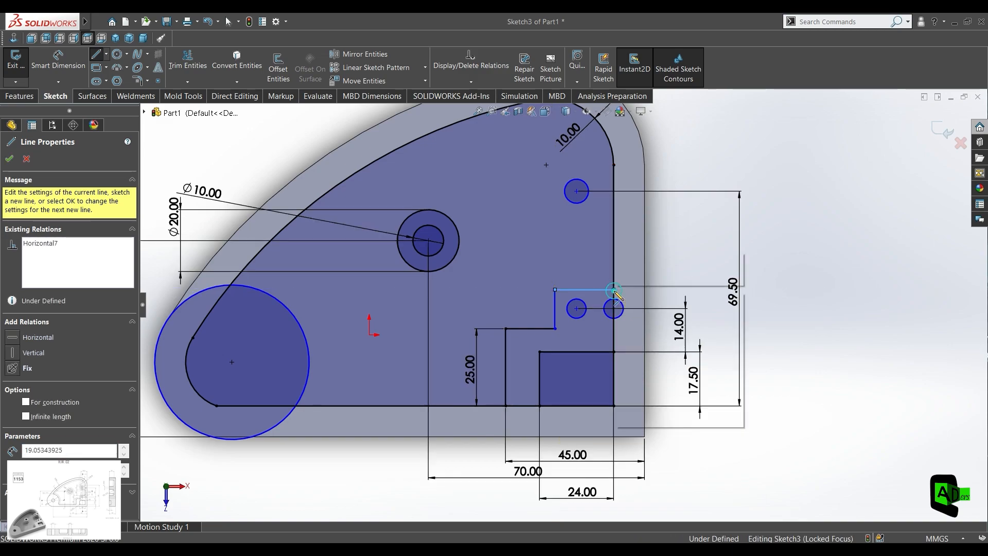
pyautogui.press('Escape')
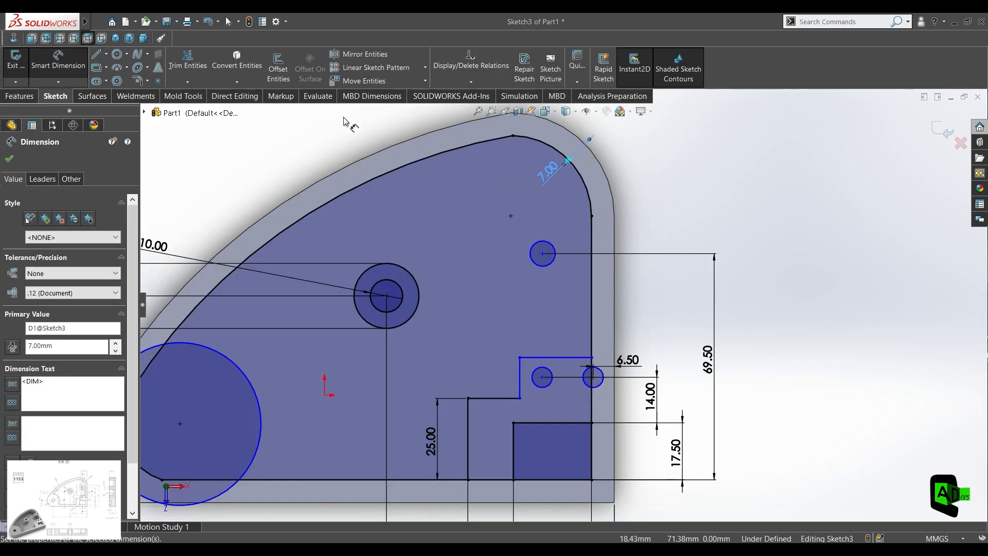
# Sketch a circle of about 3 mm radius to the right of the upper small circle, level with its centre.
pyautogui.click(117, 54)
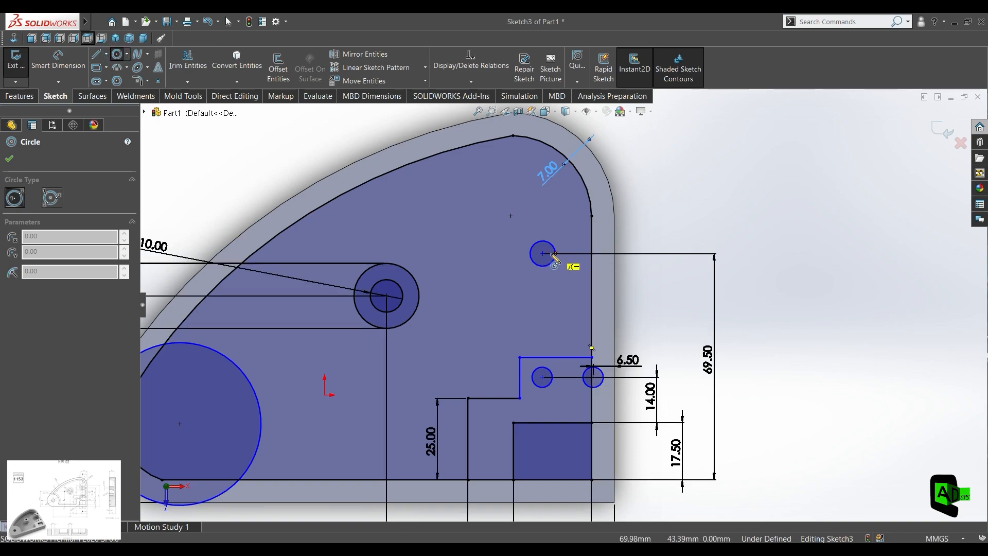
pyautogui.press('Escape')
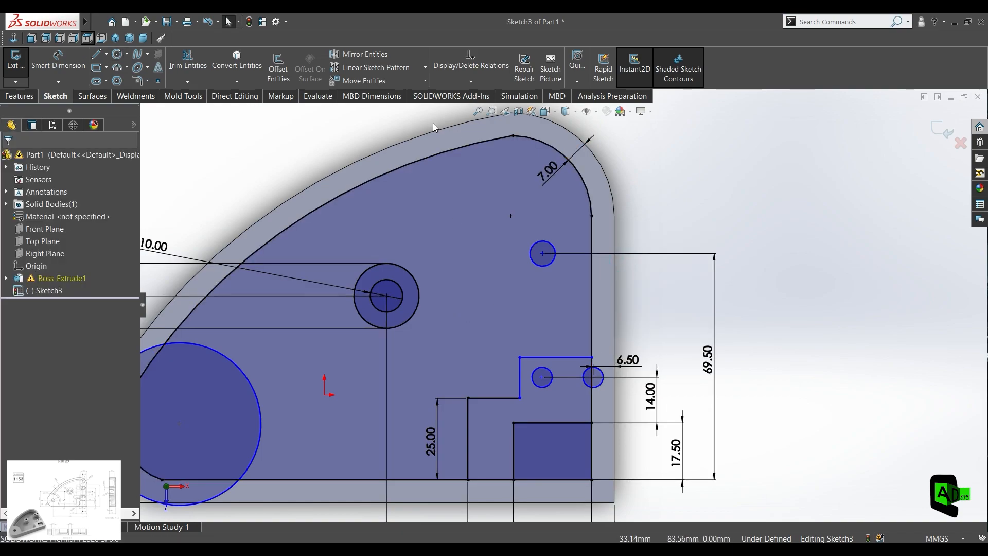
pyautogui.click(117, 54)
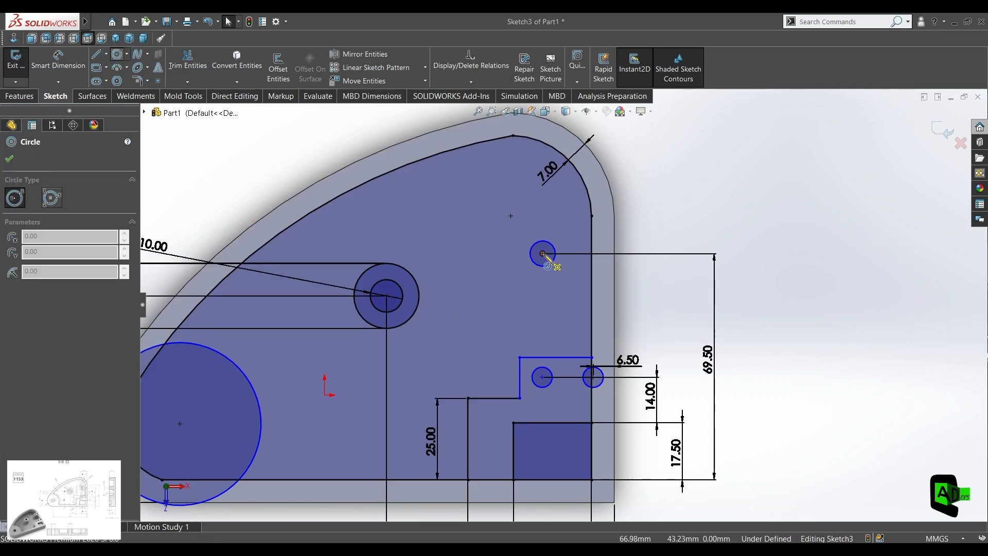
pyautogui.moveTo(579, 254); pyautogui.dragTo(589, 255)
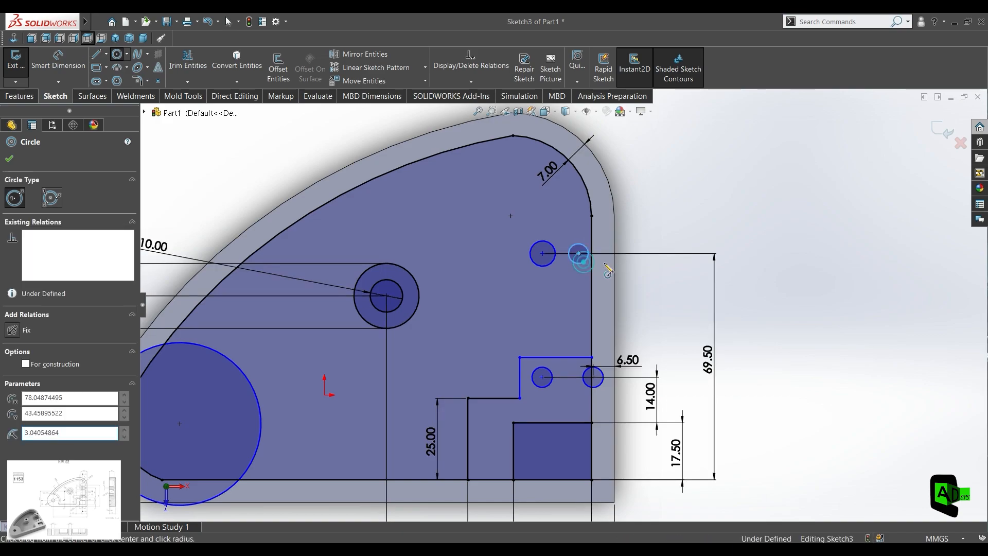
pyautogui.press('Escape')
# Dimension the new upper circle's centre 6.5 mm from the plate's straight right edge.
pyautogui.click(58, 60)
pyautogui.click(578, 253)
pyautogui.click(614, 256)
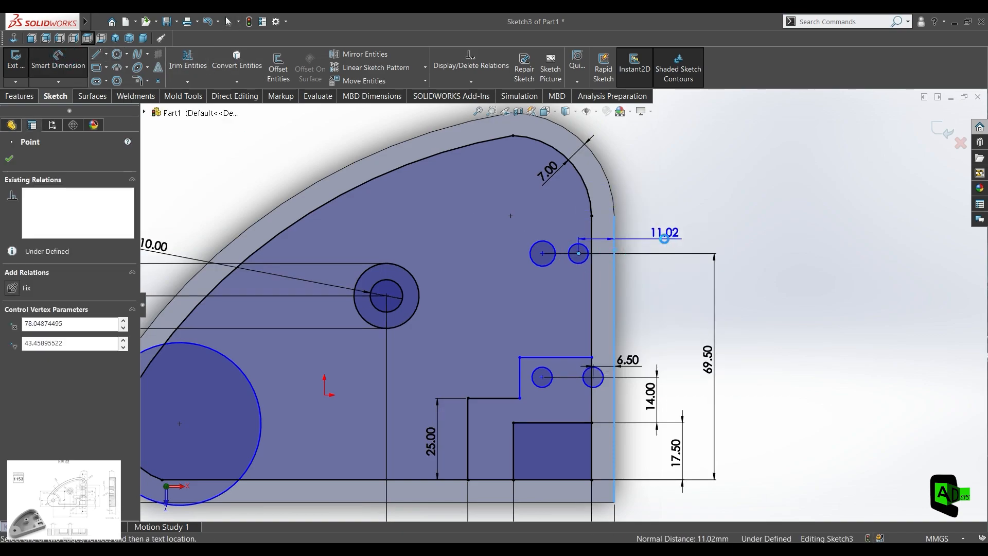
pyautogui.click(665, 239)
pyautogui.write('6.5')
pyautogui.press('Return')
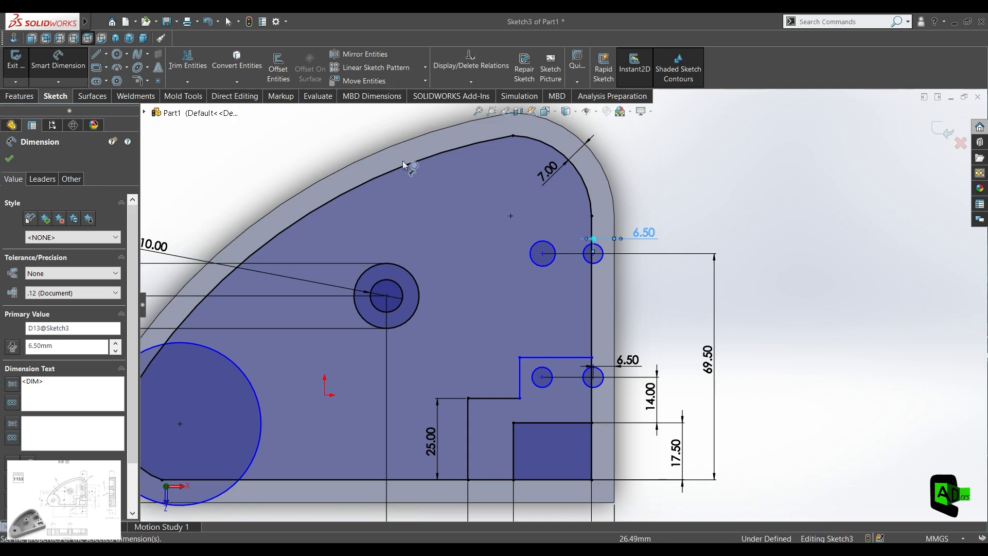
# Dimension the two upper small circles with a diameter of 6.5 mm each.
pyautogui.click(553, 251)
pyautogui.click(674, 202)
pyautogui.write('6.5')
pyautogui.press('Return')
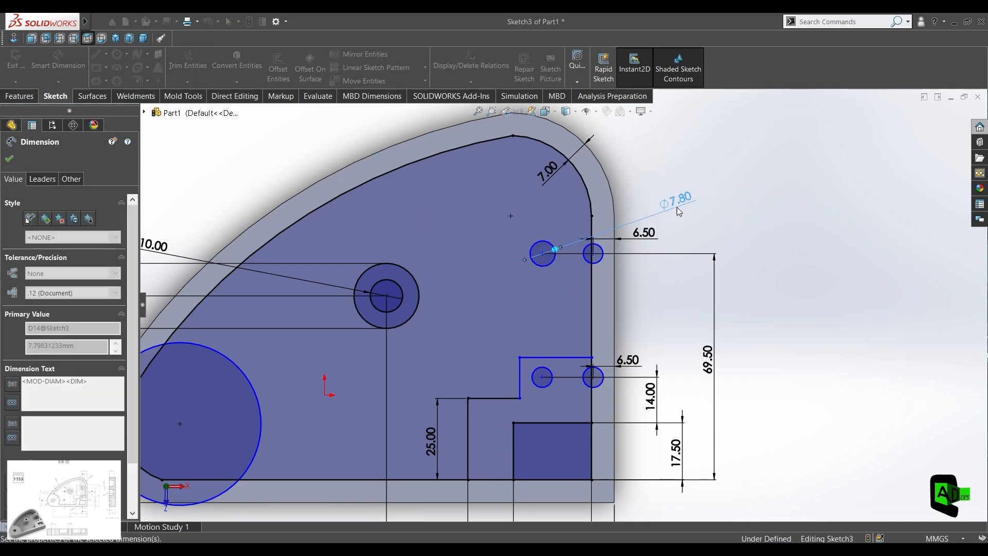
pyautogui.click(604, 250)
pyautogui.click(684, 235)
pyautogui.write('6.5')
pyautogui.press('Return')
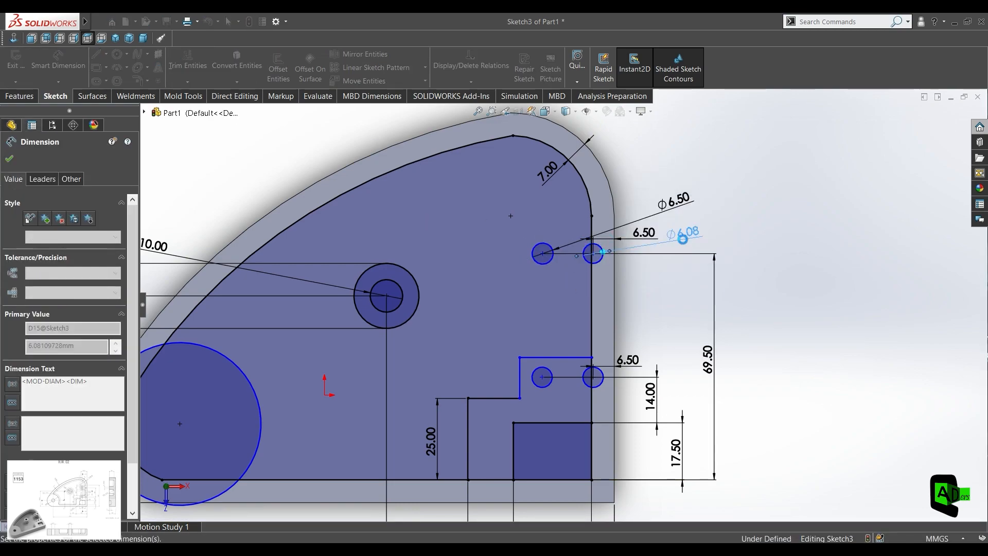
# Dimension the two lower small circles with a diameter of 6.5 mm each.
pyautogui.click(542, 368)
pyautogui.click(647, 321)
pyautogui.write('6.5')
pyautogui.press('Return')
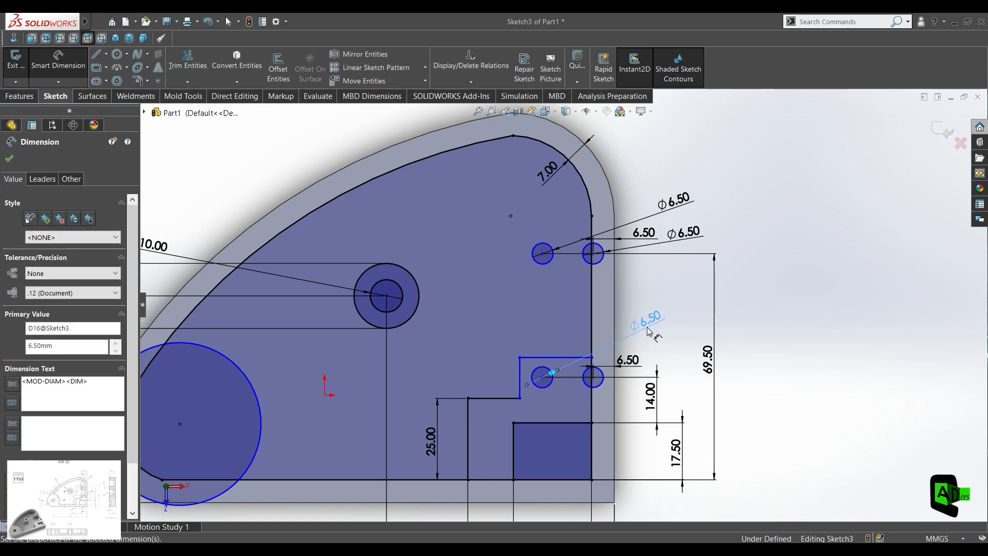
pyautogui.click(614, 372)
pyautogui.click(654, 345)
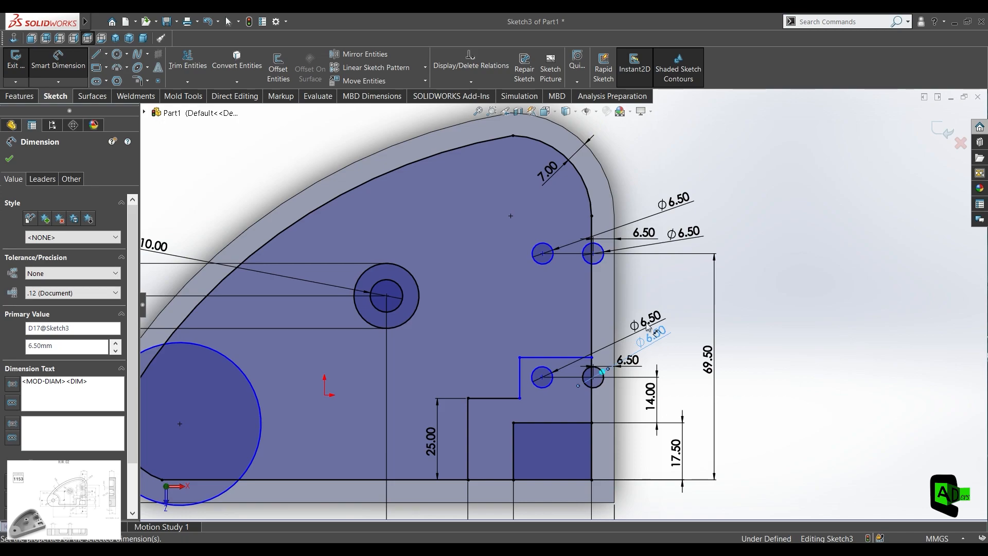
# Dimension the upper vertical line of the stepped outline, beside the lower small circles, as 13 mm long.
pyautogui.click(519, 376)
pyautogui.click(431, 379)
pyautogui.write('13')
pyautogui.press('Return')
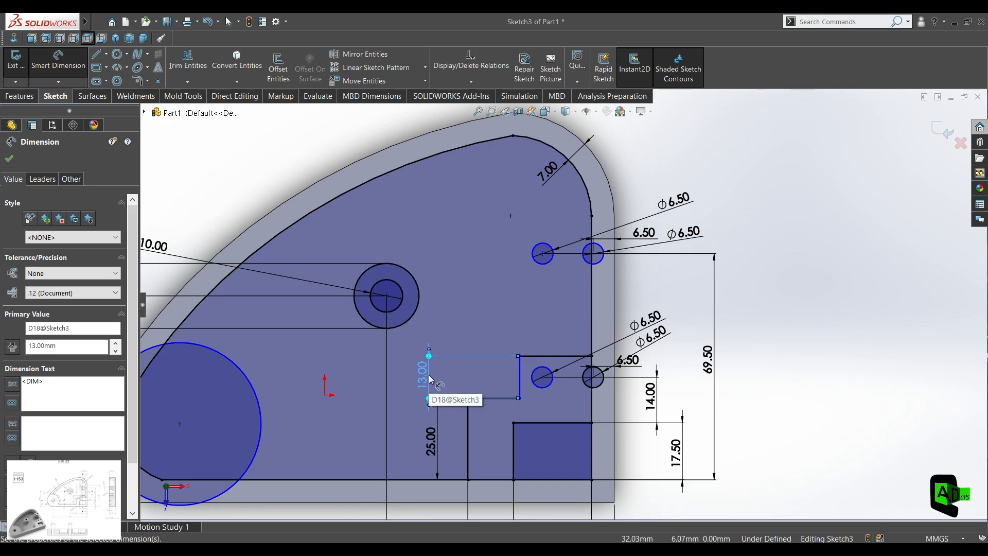
# Sketch a three-sided box about 27 mm wide around the two upper small circles, starting and ending on the pocket's right edge.
pyautogui.press('l')
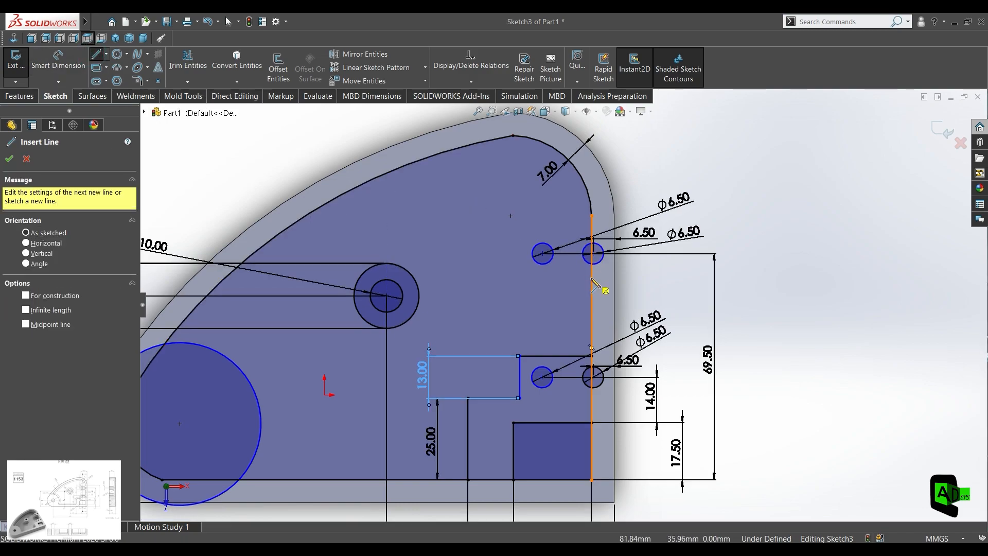
pyautogui.click(591, 278)
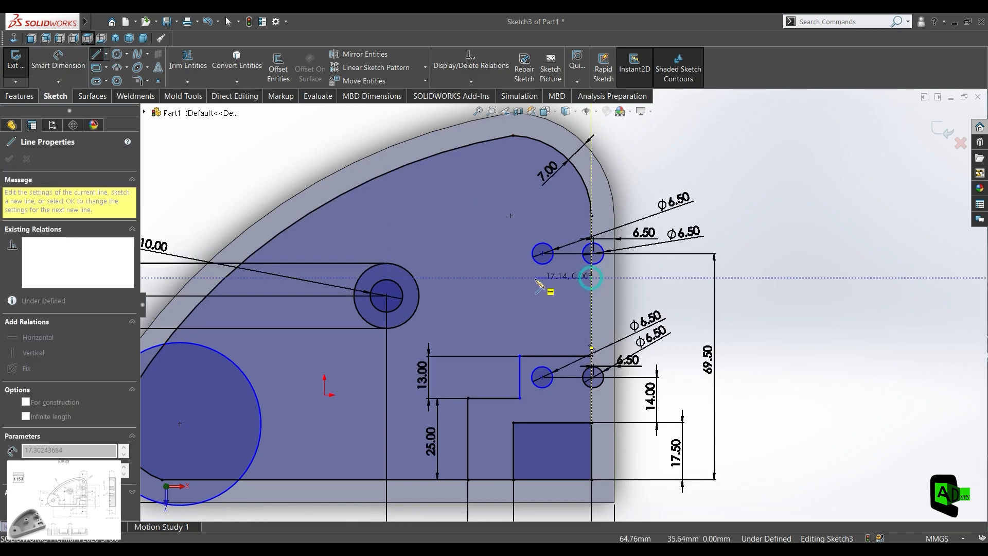
pyautogui.click(504, 278)
pyautogui.click(504, 233)
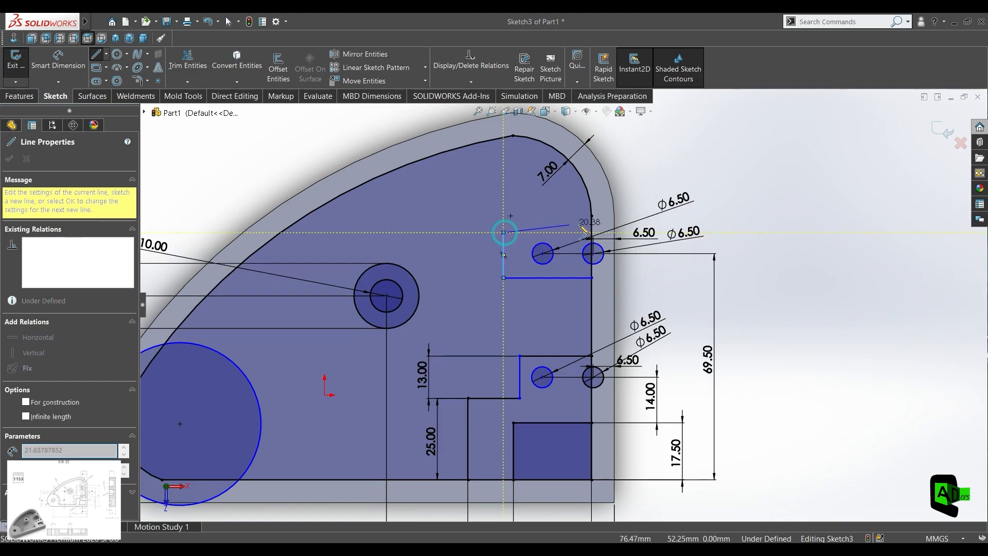
pyautogui.click(592, 233)
pyautogui.press('Escape')
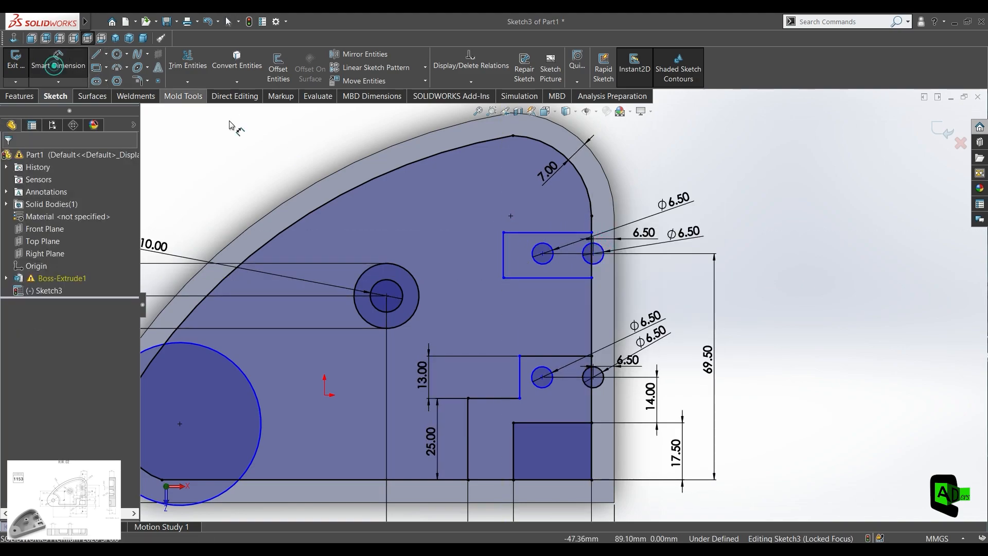
# Dimension the height of the box around the upper small circles as 13 mm.
pyautogui.click(504, 247)
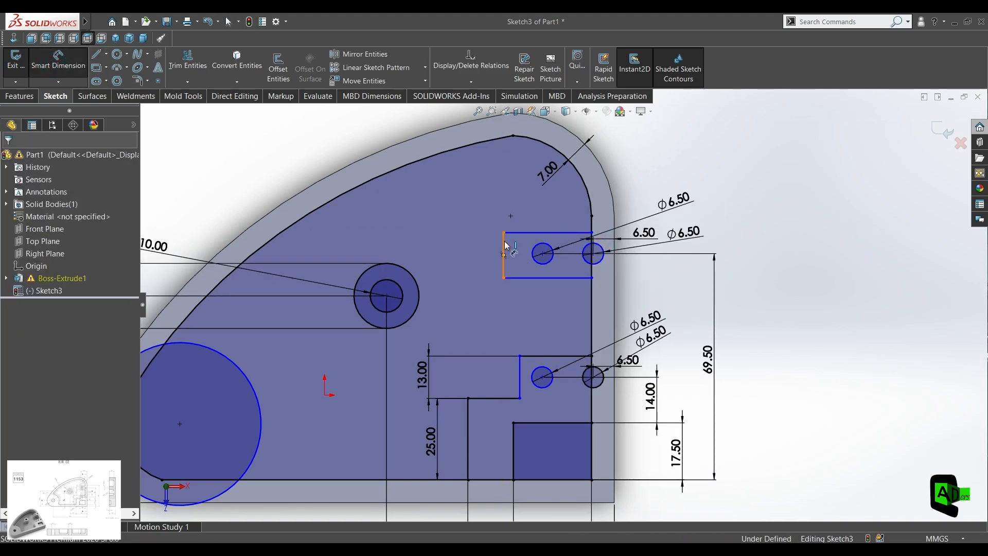
pyautogui.click(480, 253)
pyautogui.write('13')
pyautogui.press('Return')
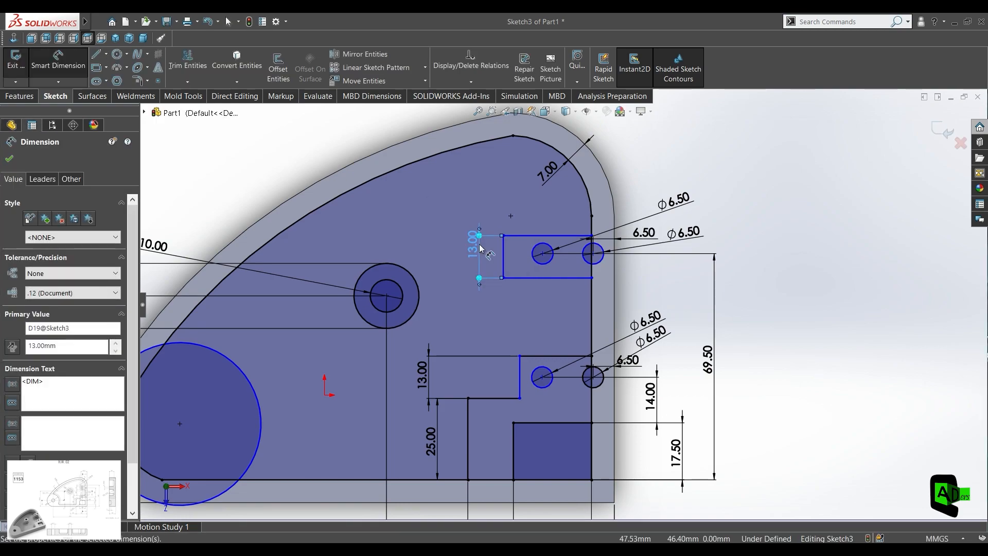
# Dimension the vertical gap between the upper box's lower line and the stepped outline's top line as 25 mm.
pyautogui.click(541, 278)
pyautogui.click(531, 355)
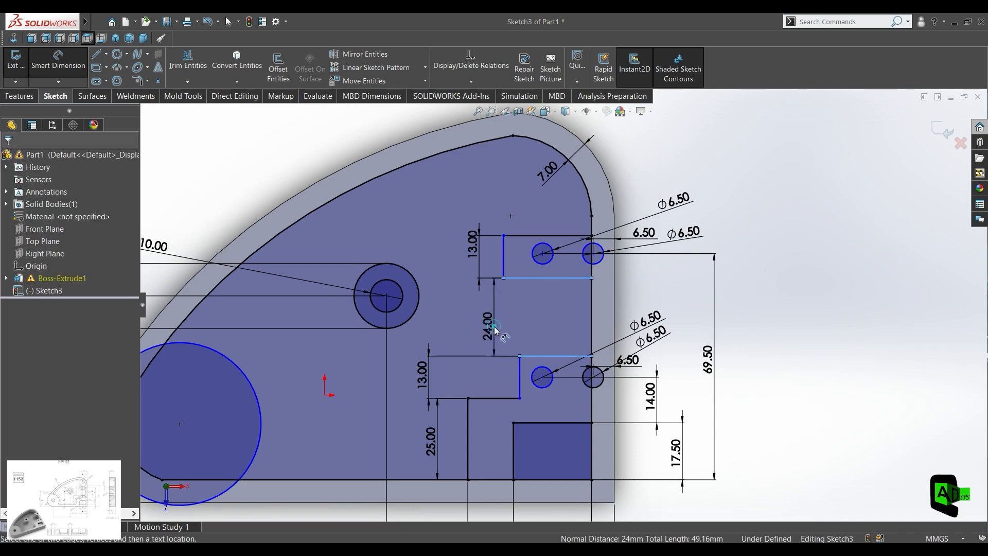
pyautogui.click(492, 330)
pyautogui.write('25')
pyautogui.press('Return')
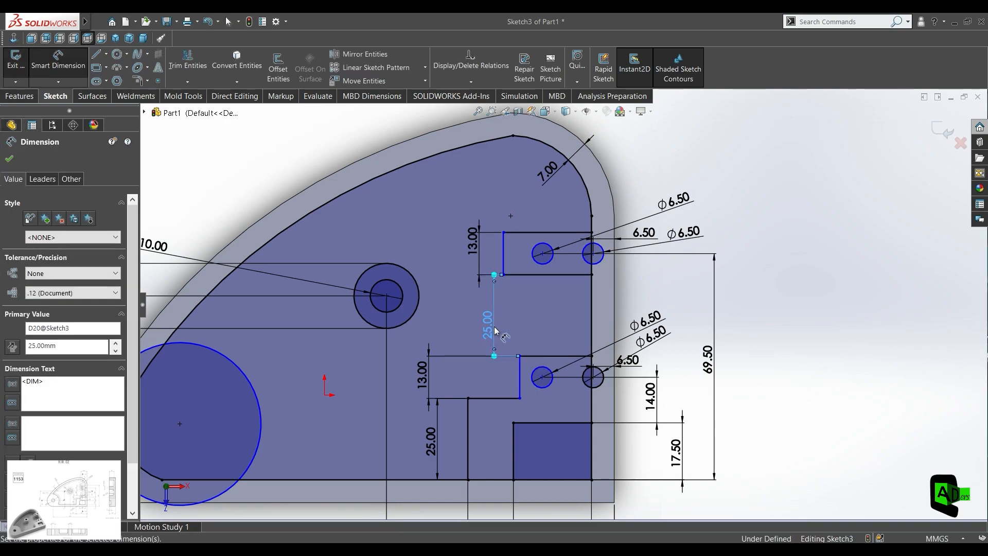
pyautogui.rightClick(495, 330)
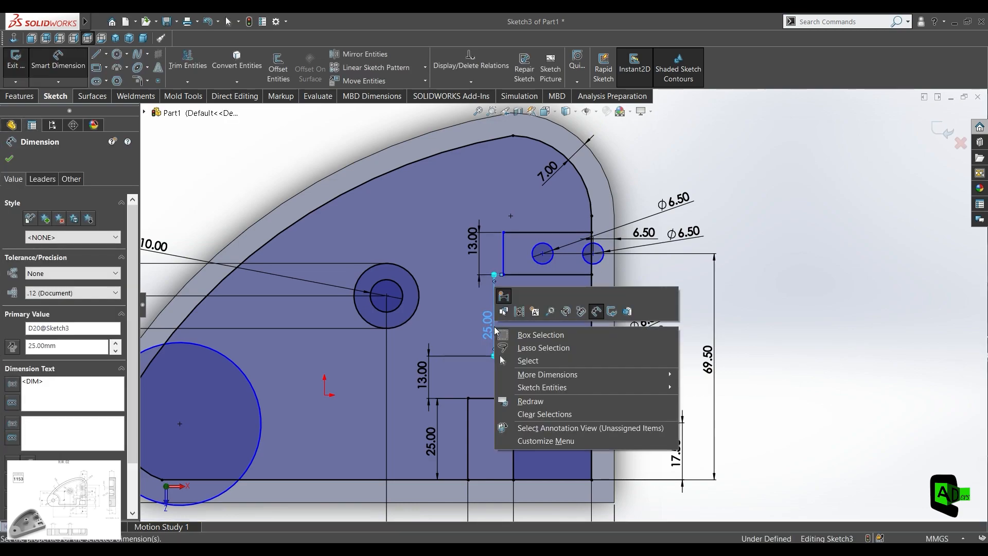
pyautogui.click(401, 194)
# Dimension the top line of the upper box as 25.3 mm long.
pyautogui.click(547, 232)
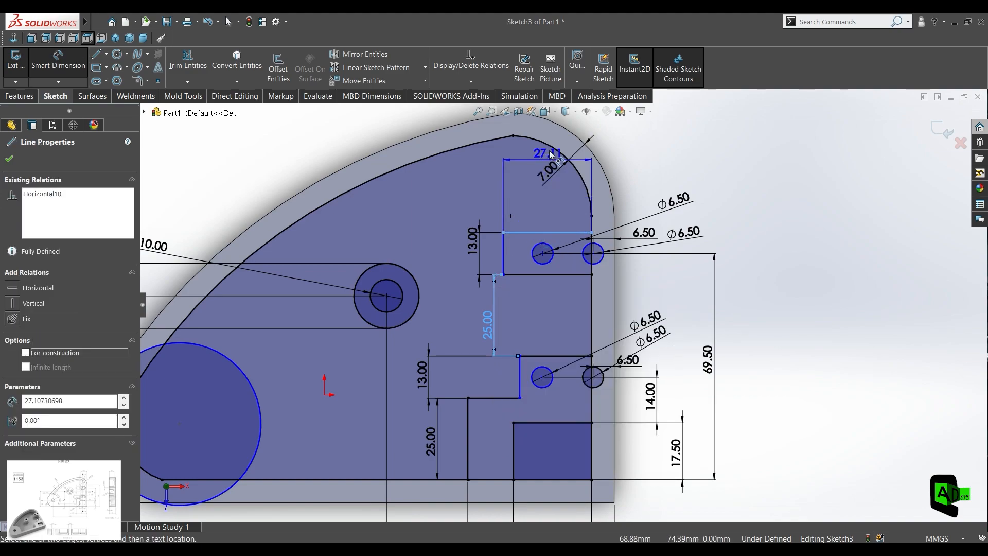
pyautogui.scroll(2, 552, 151)
pyautogui.click(553, 150)
pyautogui.write('25.3')
pyautogui.press('Return')
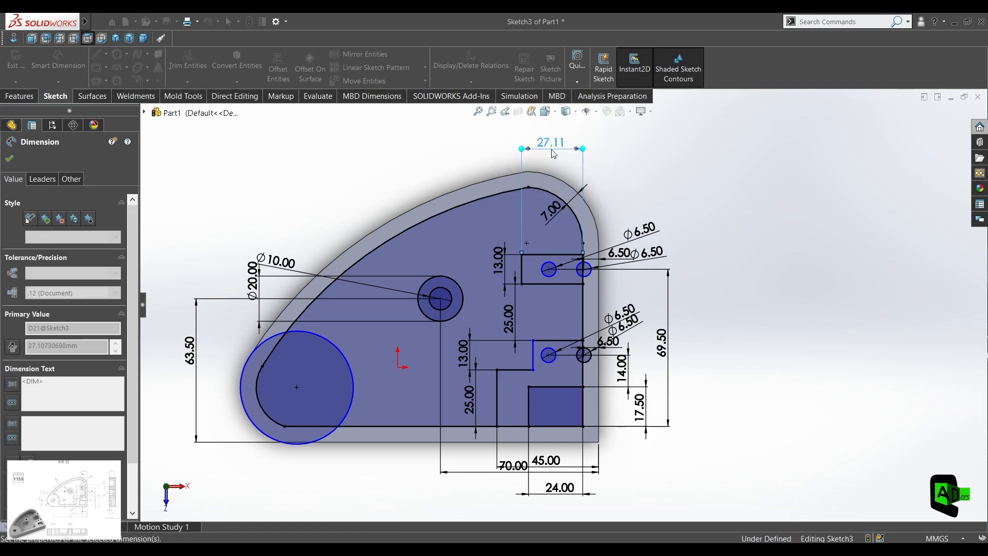
pyautogui.scroll(-1, 553, 215)
pyautogui.scroll(-2, 548, 190)
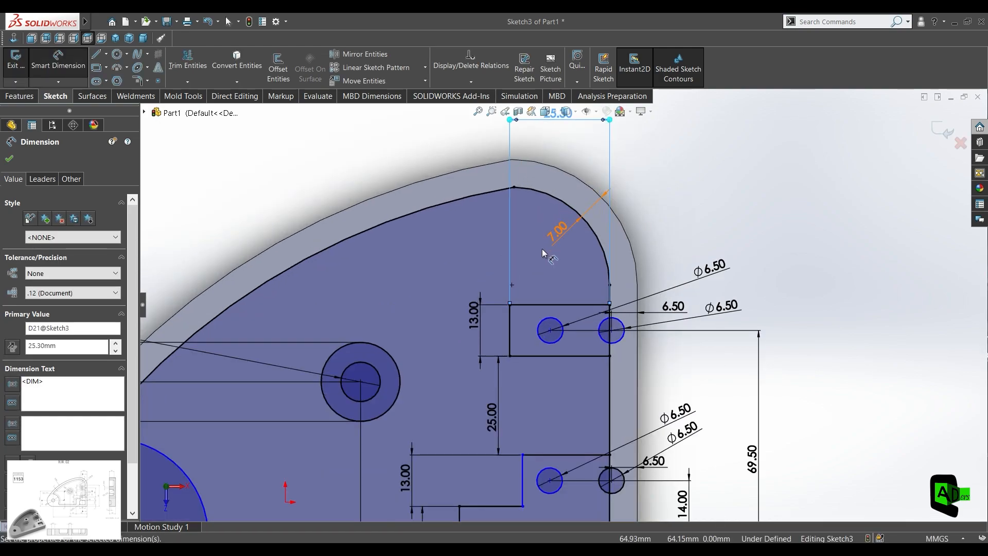
pyautogui.scroll(3, 554, 261)
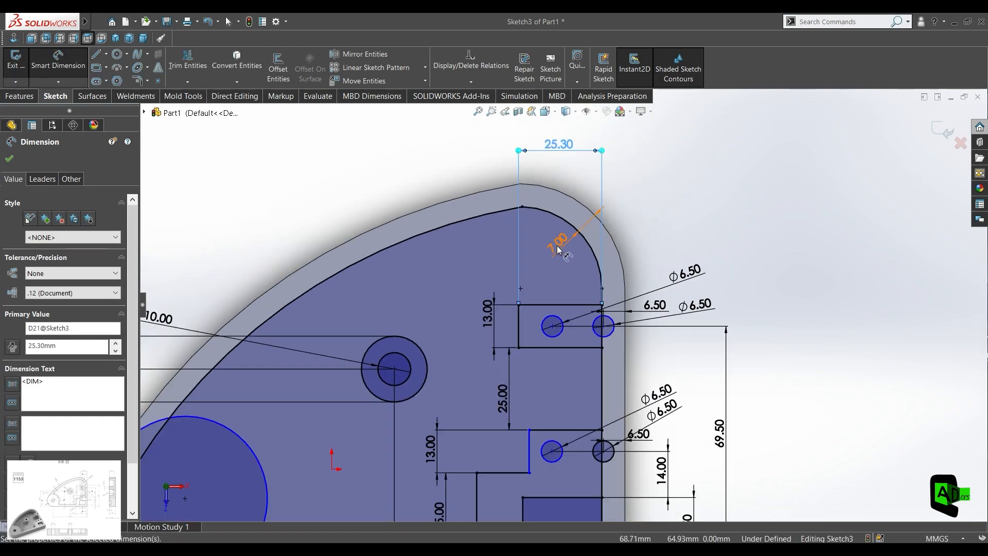
pyautogui.scroll(-1, 581, 396)
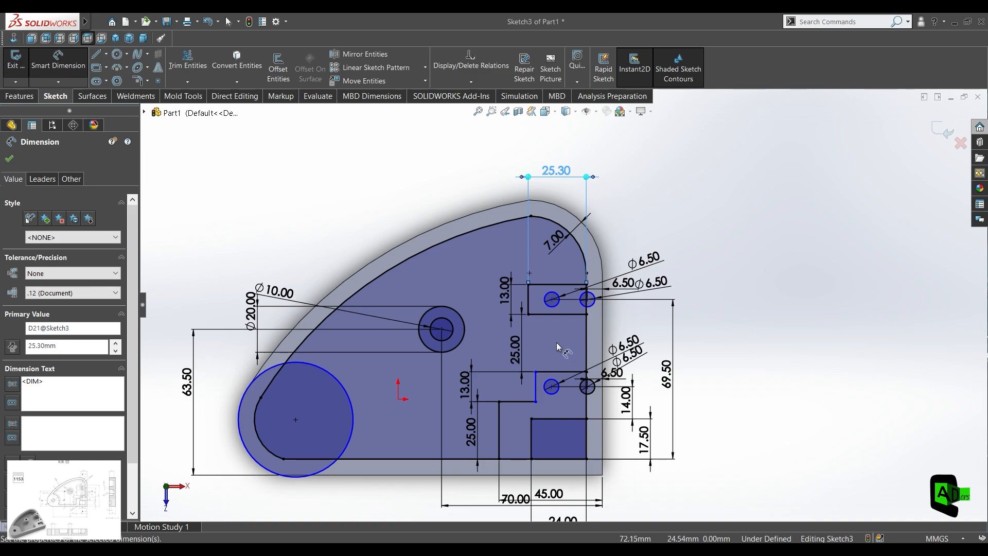
# Sketch a smaller circle concentric with the large circle at the plate's lower-left corner.
pyautogui.click(136, 81)
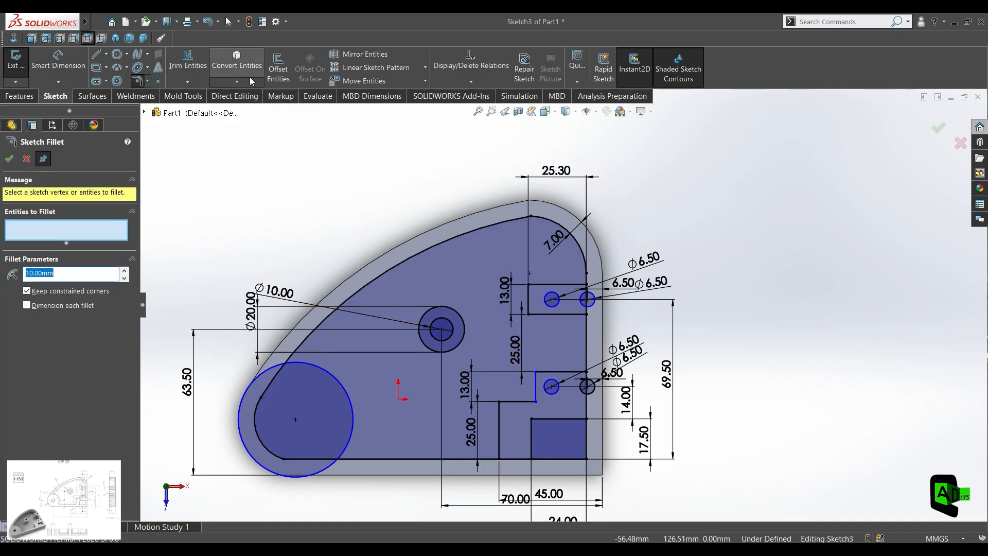
pyautogui.click(187, 62)
pyautogui.click(117, 54)
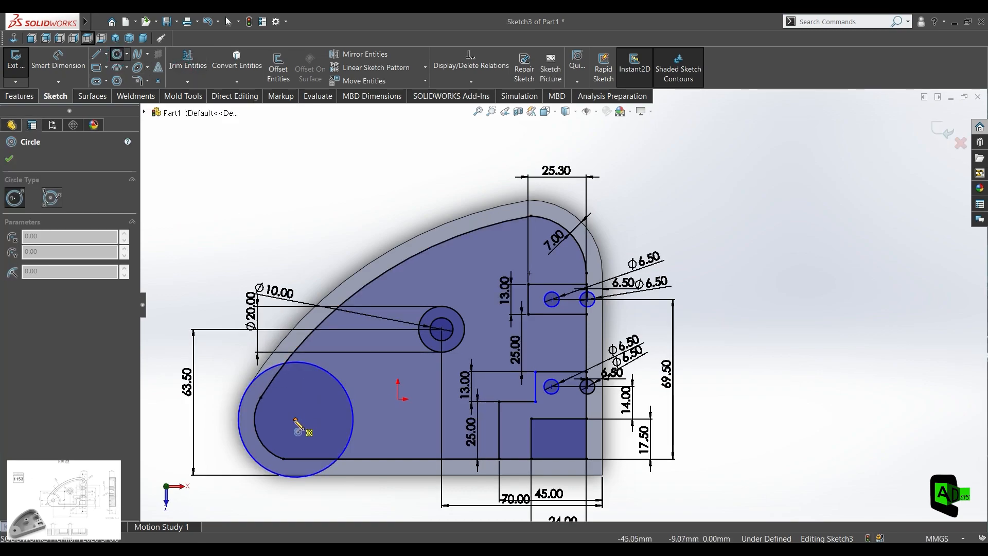
pyautogui.click(296, 420)
pyautogui.click(305, 438)
# Dimension the small circle inside the large lower-left circle with a diameter of 13 mm.
pyautogui.click(58, 61)
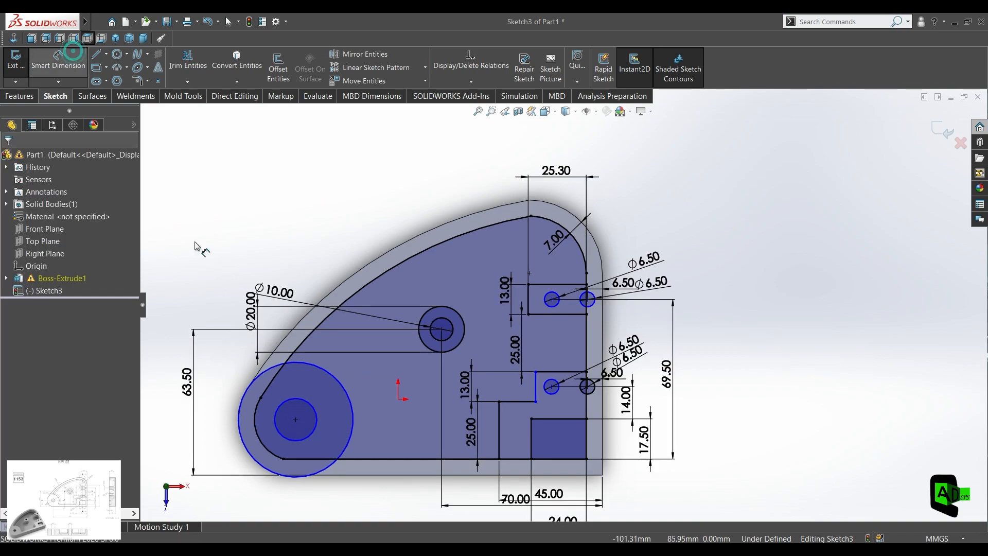
pyautogui.click(280, 406)
pyautogui.click(212, 424)
pyautogui.write('13')
pyautogui.press('Return')
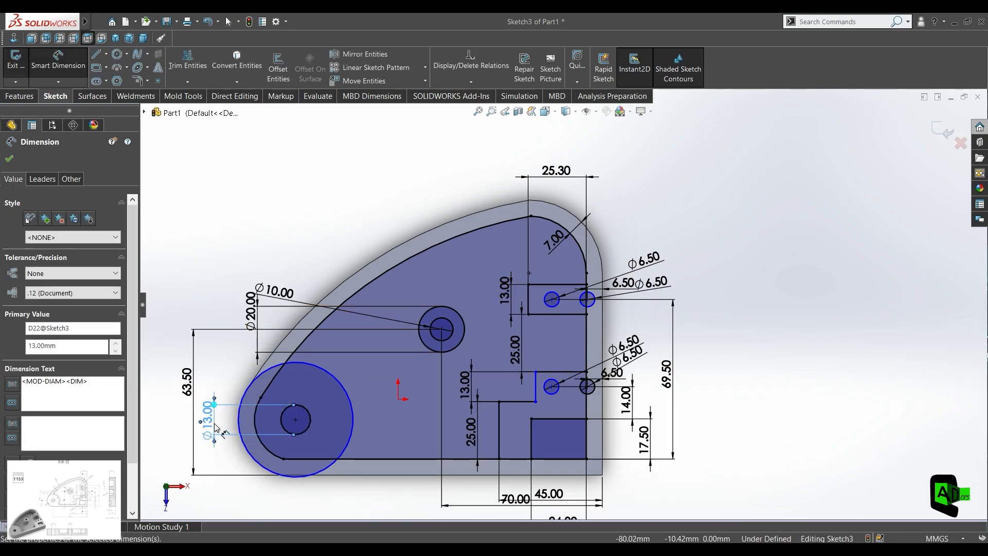
# Trim away the pocket outline inside the large lower-left circle and that circle's outer arc beyond the pocket outline.
pyautogui.click(188, 57)
pyautogui.scroll(-1, 240, 410)
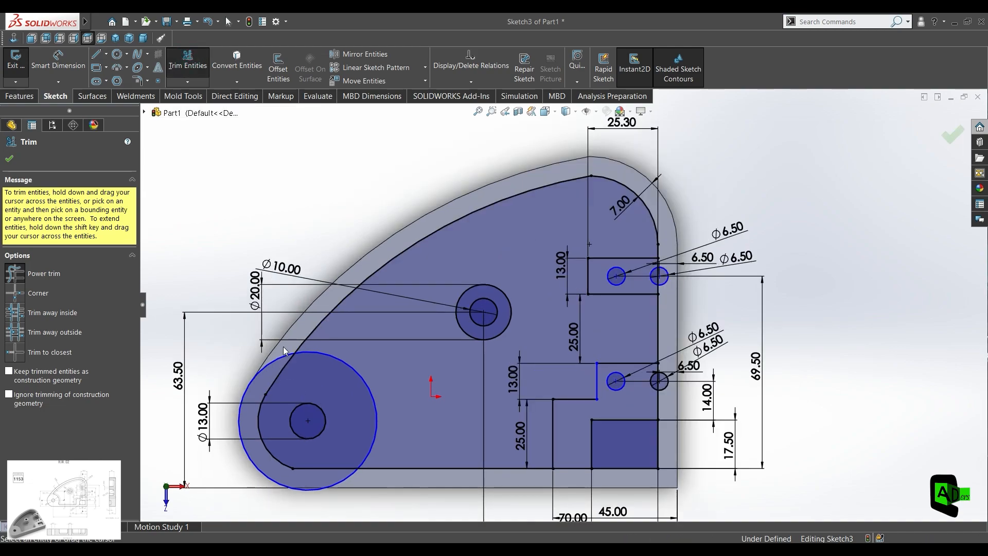
pyautogui.moveTo(283, 347); pyautogui.dragTo(282, 380)
pyautogui.moveTo(288, 473); pyautogui.dragTo(309, 465)
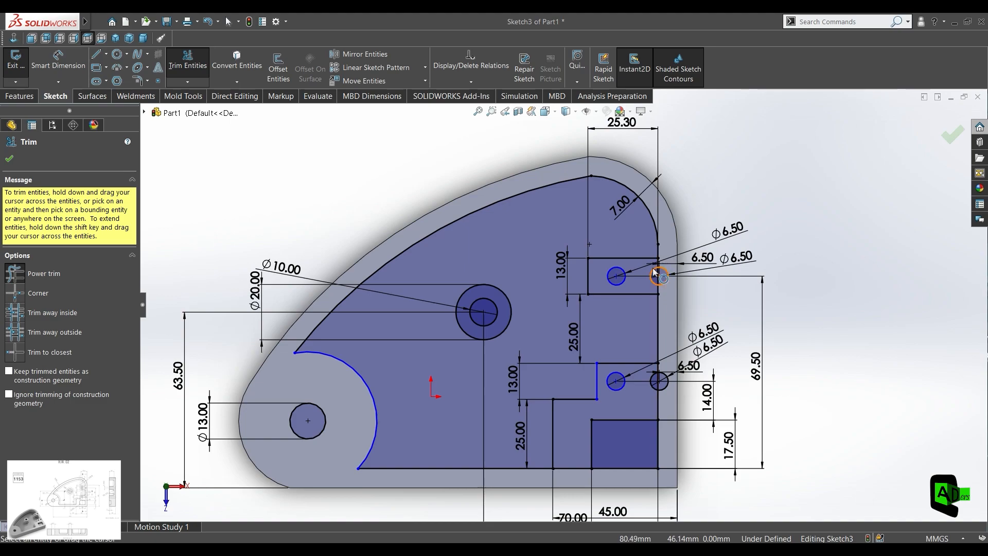
# Trim away the pocket's right edge segments that cross the upper and lower blocks and their edge holes.
pyautogui.scroll(-5, 655, 273)
pyautogui.scroll(8, 651, 319)
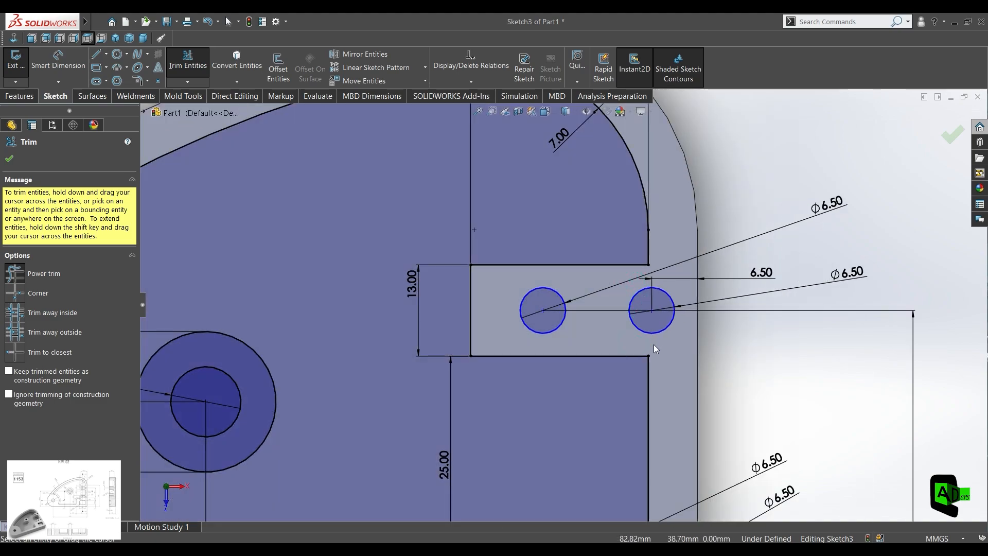
pyautogui.scroll(-7, 609, 370)
pyautogui.moveTo(608, 370); pyautogui.dragTo(615, 369)
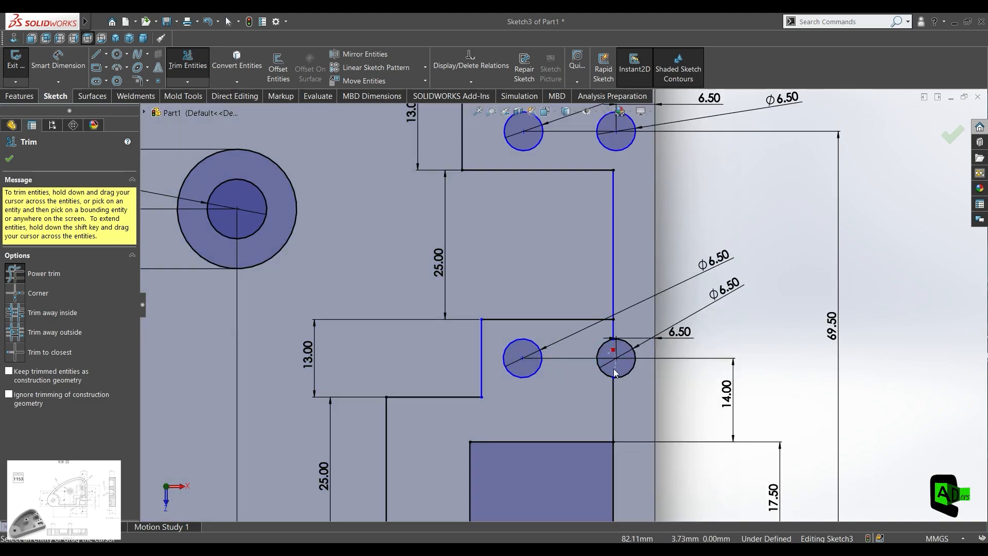
pyautogui.scroll(3, 576, 366)
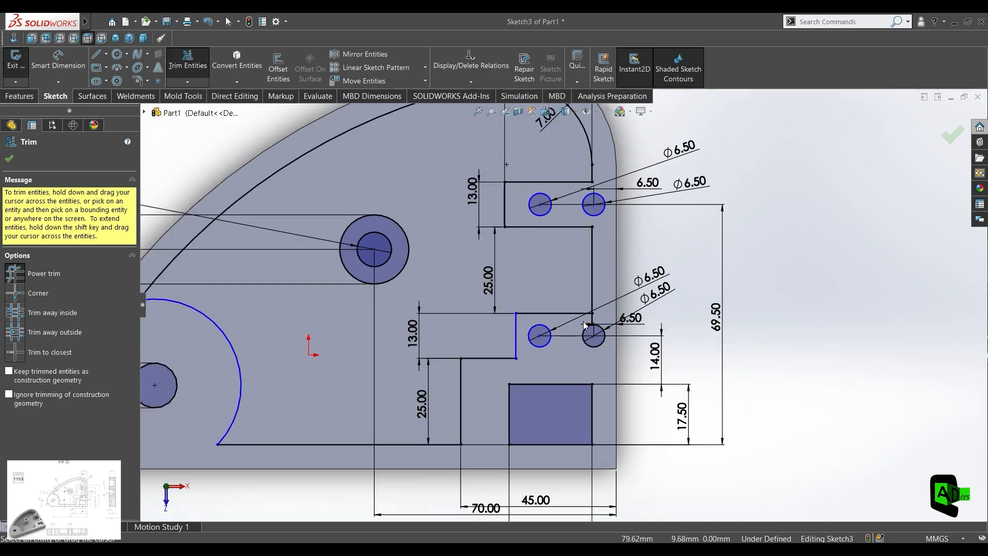
pyautogui.moveTo(585, 321); pyautogui.dragTo(596, 323)
pyautogui.scroll(2, 450, 277)
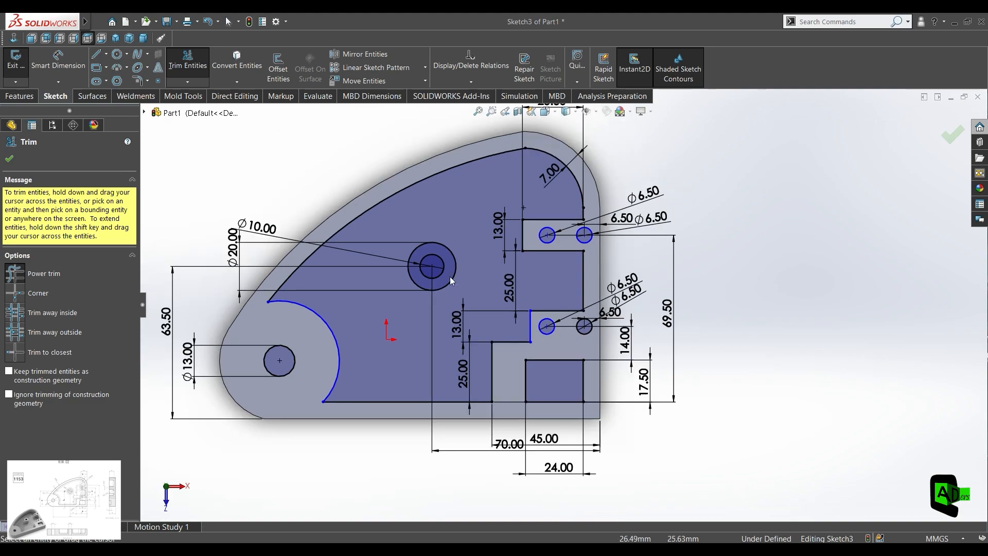
# Add 5 mm sketch fillets at both ends of the large arc around the lower-left hole.
pyautogui.scroll(-1, 438, 267)
pyautogui.click(136, 80)
pyautogui.click(248, 311)
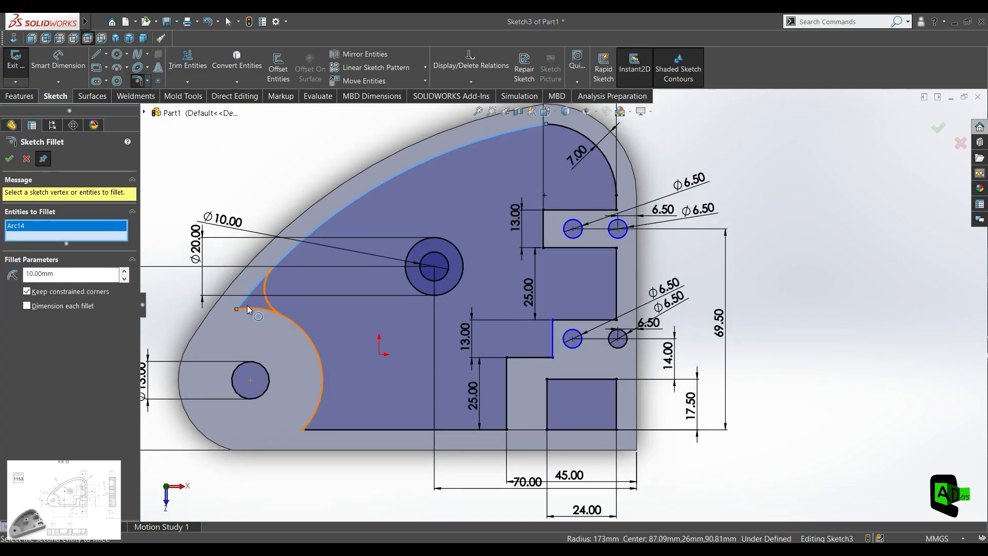
pyautogui.write('5')
pyautogui.press('Return')
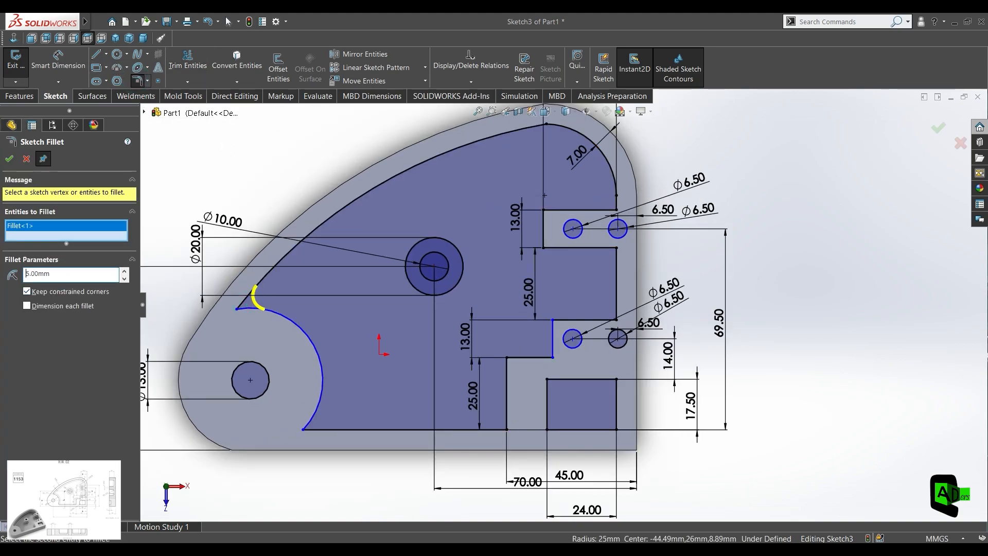
pyautogui.click(7, 160)
pyautogui.click(317, 431)
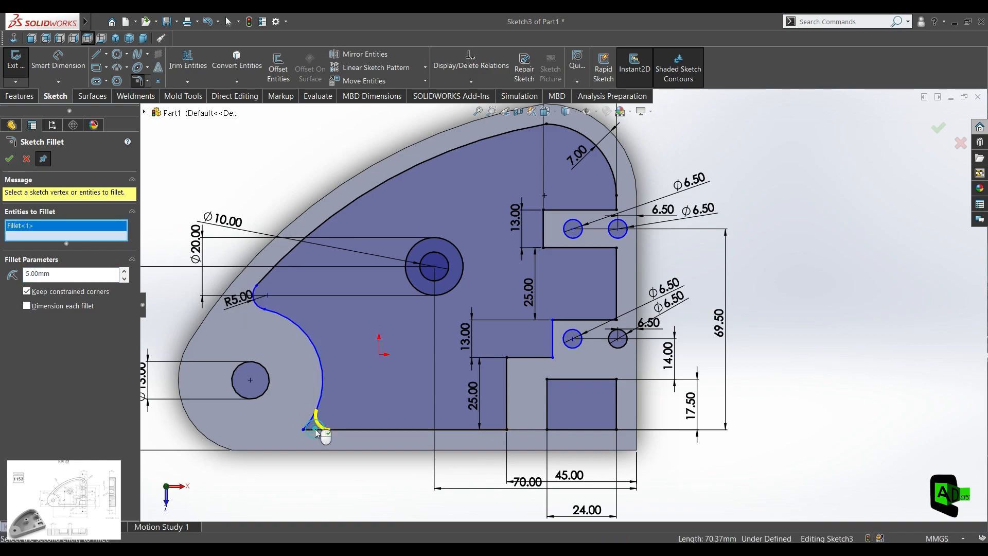
pyautogui.click(9, 159)
# Select the stepped block's two outer corners and all four corners of the small rectangle for 5 mm sketch fillets.
pyautogui.click(507, 357)
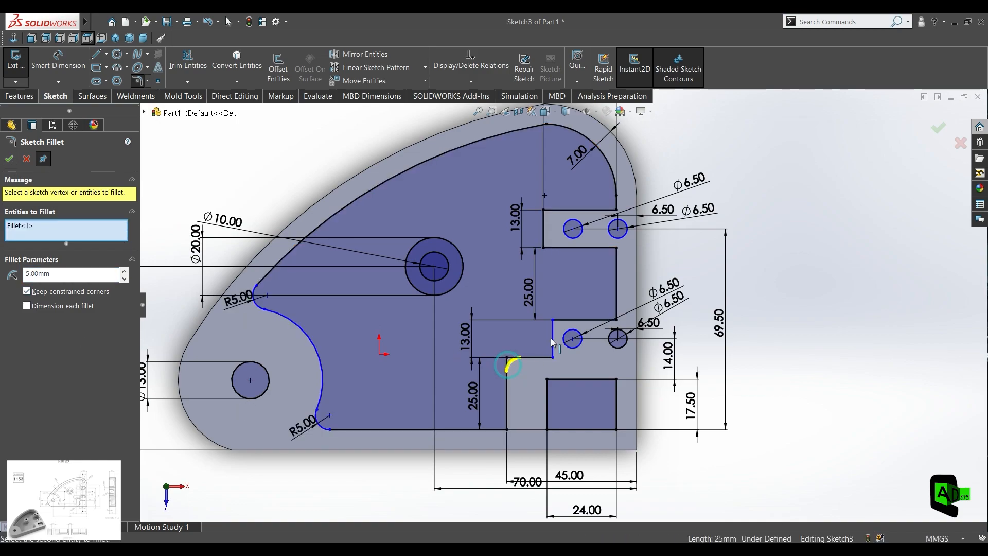
pyautogui.click(554, 333)
pyautogui.click(557, 320)
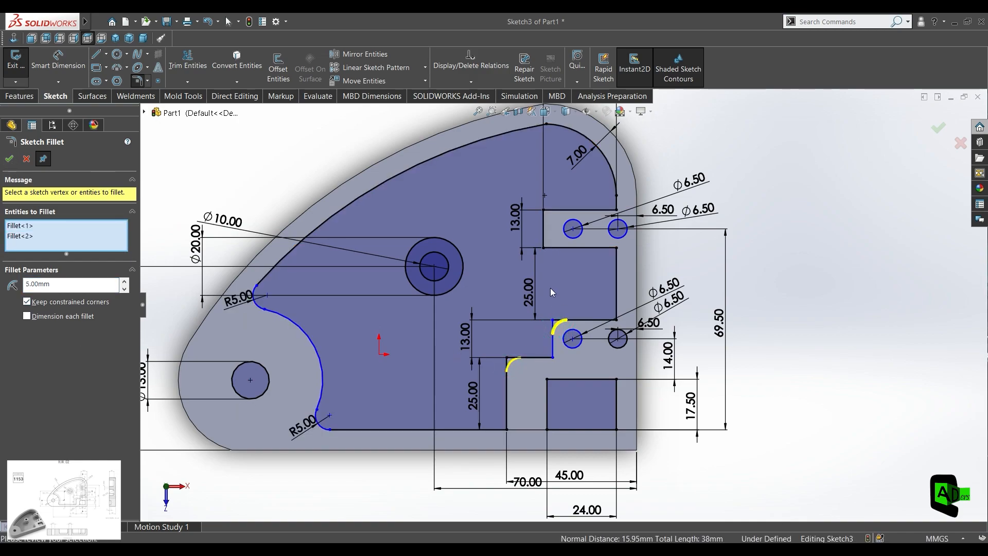
pyautogui.click(557, 379)
pyautogui.click(578, 430)
pyautogui.click(616, 409)
pyautogui.click(609, 430)
pyautogui.click(607, 380)
pyautogui.click(617, 385)
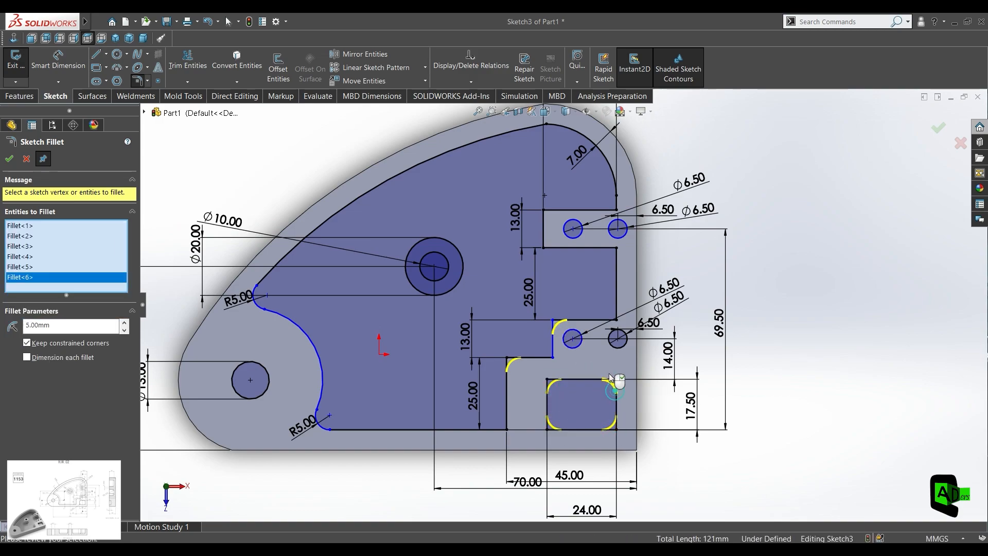
# Include the pocket corners between and above the blocks and around the upper block, then fillet the stepped block's inner corner at 5 mm.
pyautogui.click(596, 320)
pyautogui.click(616, 307)
pyautogui.click(603, 248)
pyautogui.click(617, 265)
pyautogui.click(554, 246)
pyautogui.click(544, 237)
pyautogui.click(544, 222)
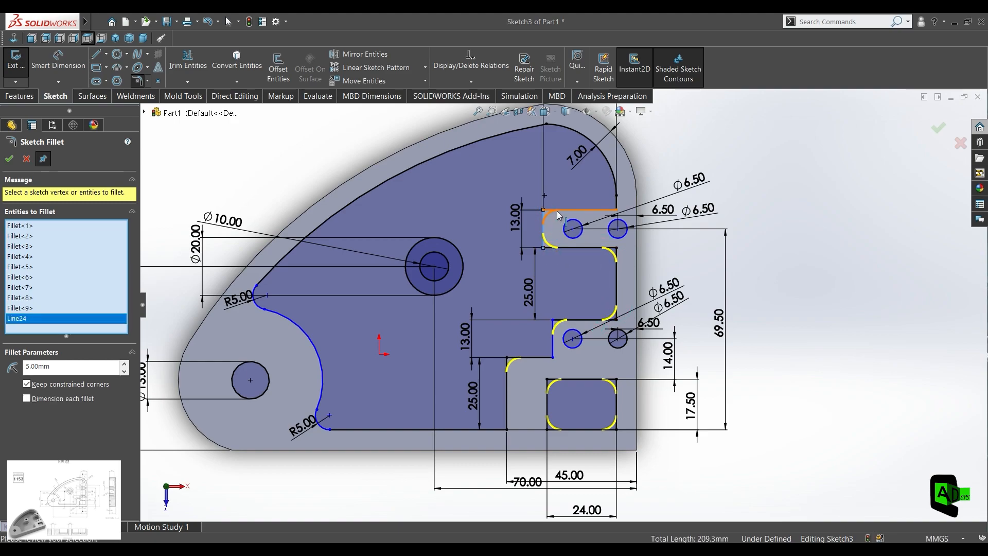
pyautogui.click(558, 211)
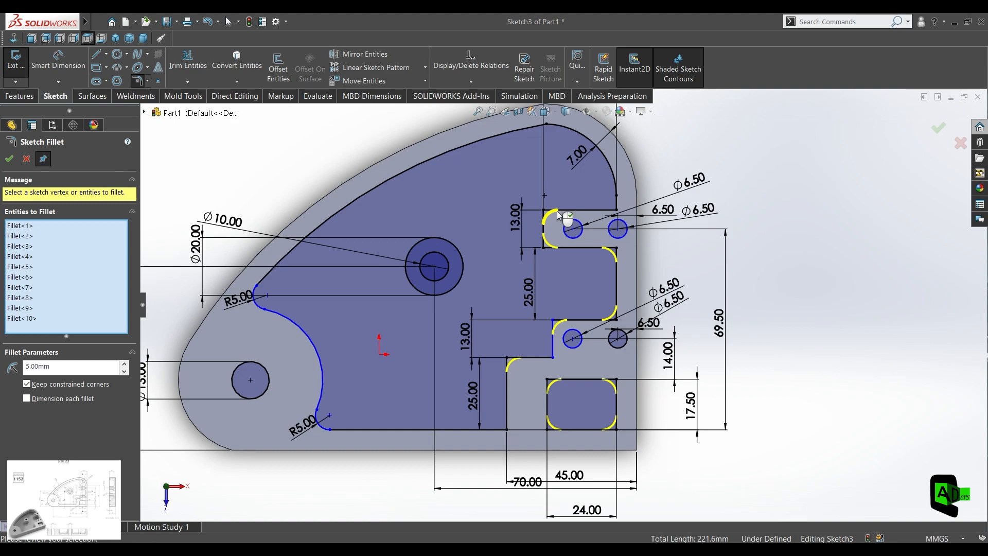
pyautogui.click(563, 209)
pyautogui.click(617, 202)
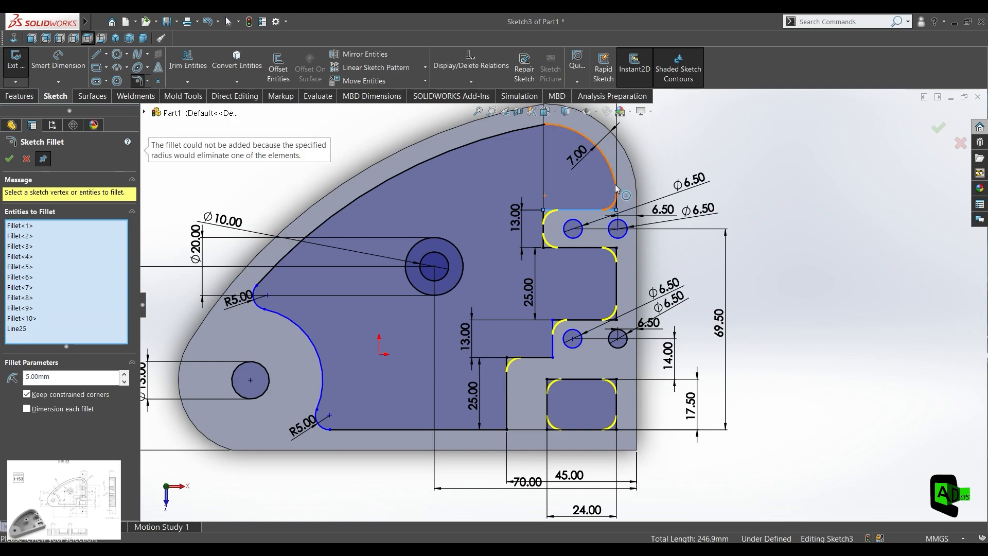
pyautogui.click(9, 159)
pyautogui.click(552, 357)
pyautogui.click(9, 159)
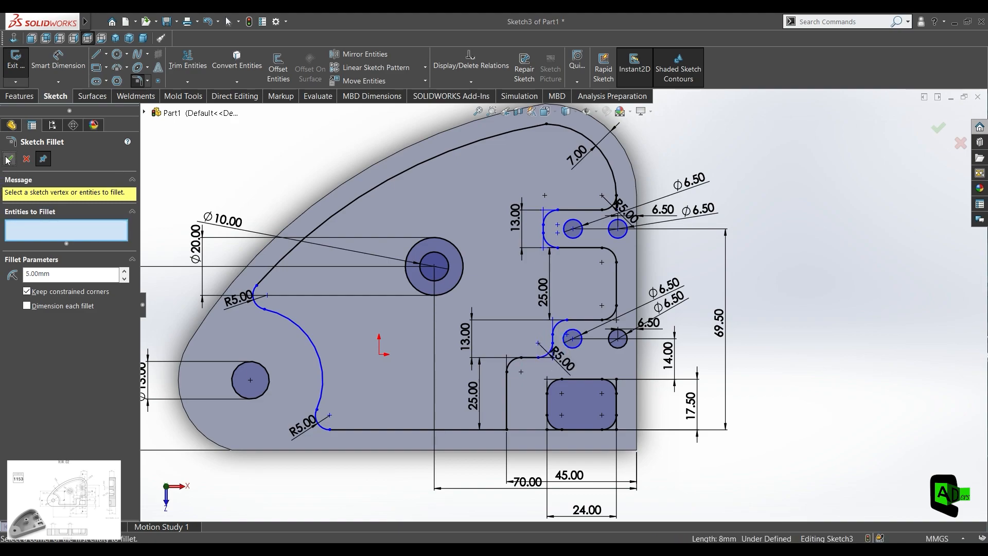
# Cut the main pocket, the boss's centre hole, the lower-left hole and the four 6.5 mm holes 20 mm deep, excluding the small rectangle.
pyautogui.click(19, 96)
pyautogui.click(177, 67)
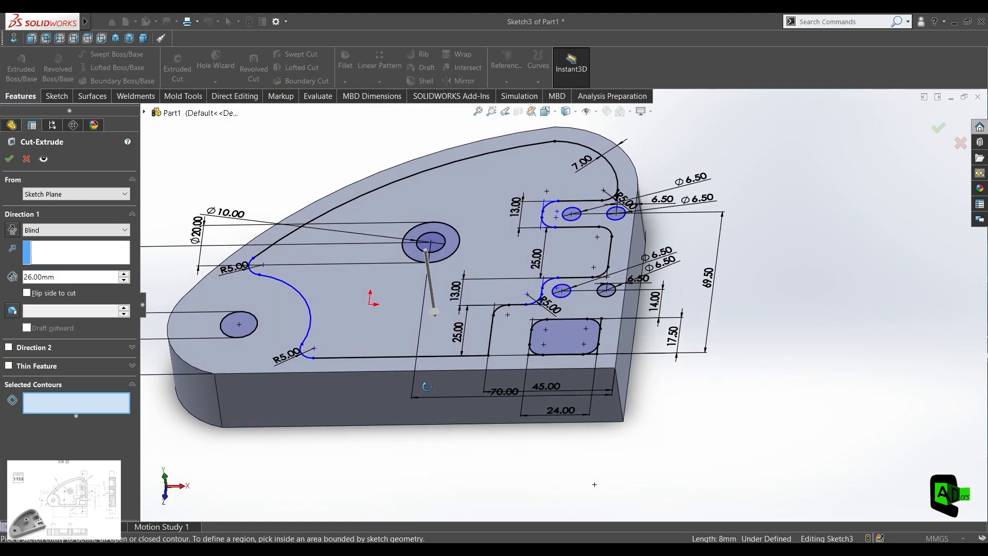
pyautogui.click(379, 277)
pyautogui.click(443, 254)
pyautogui.click(237, 319)
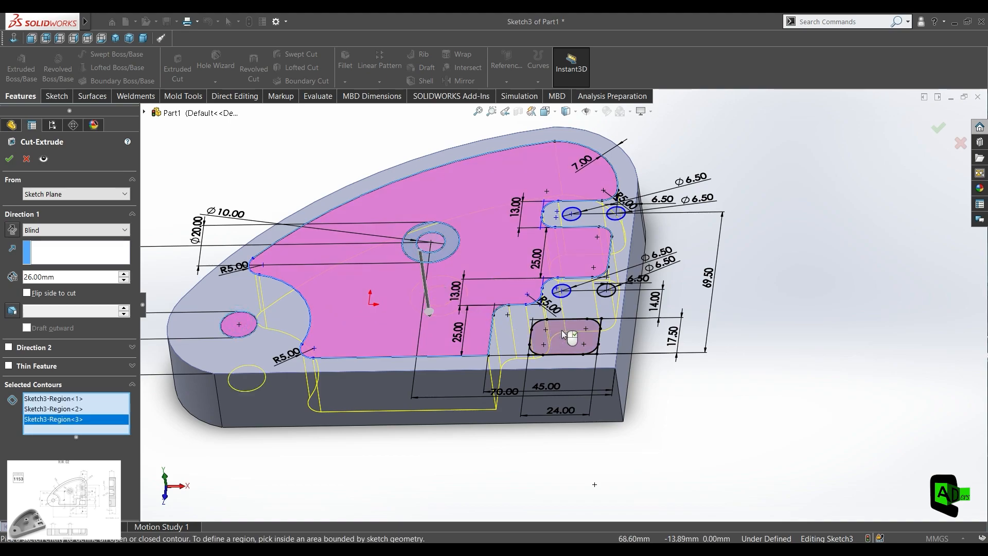
pyautogui.click(574, 218)
pyautogui.click(618, 216)
pyautogui.click(607, 292)
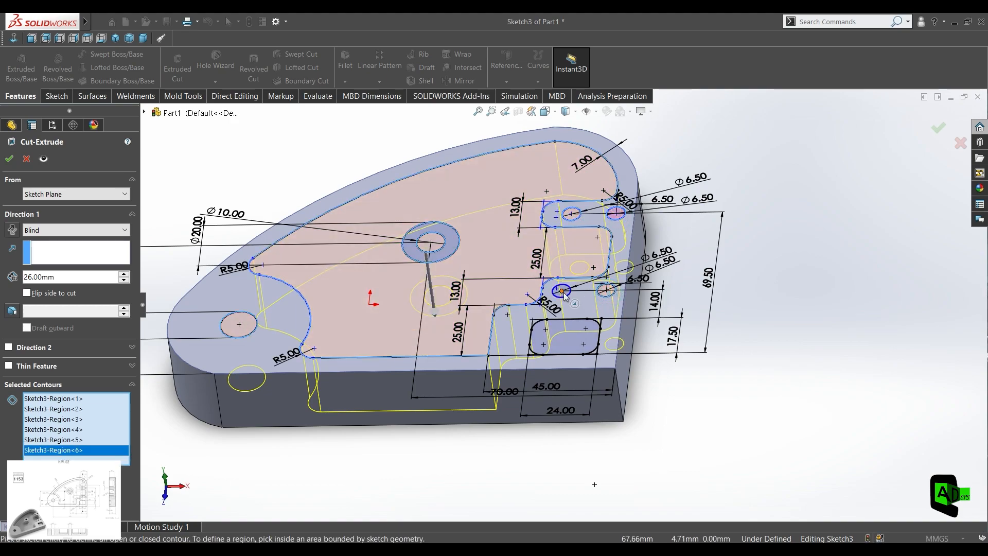
pyautogui.click(565, 296)
pyautogui.write('20')
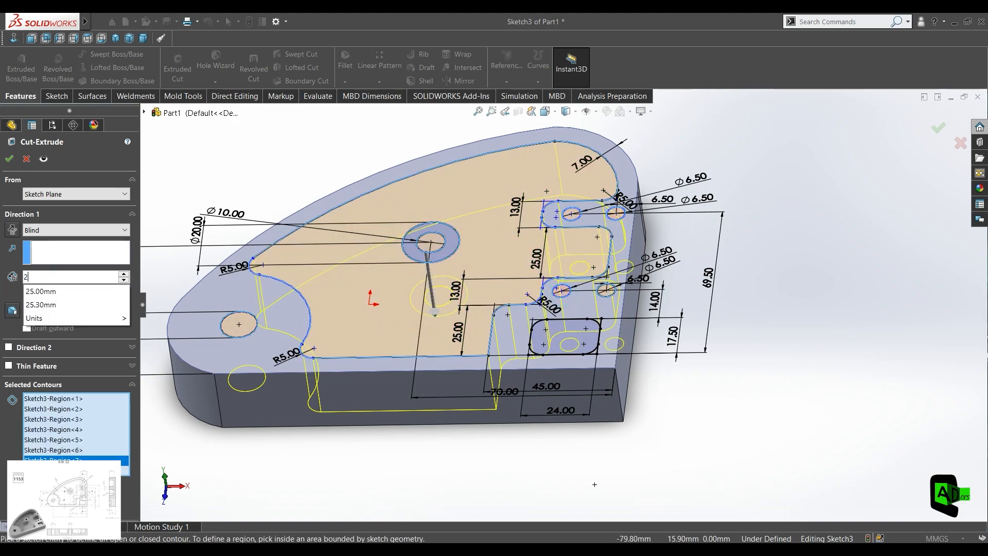
pyautogui.press('Return')
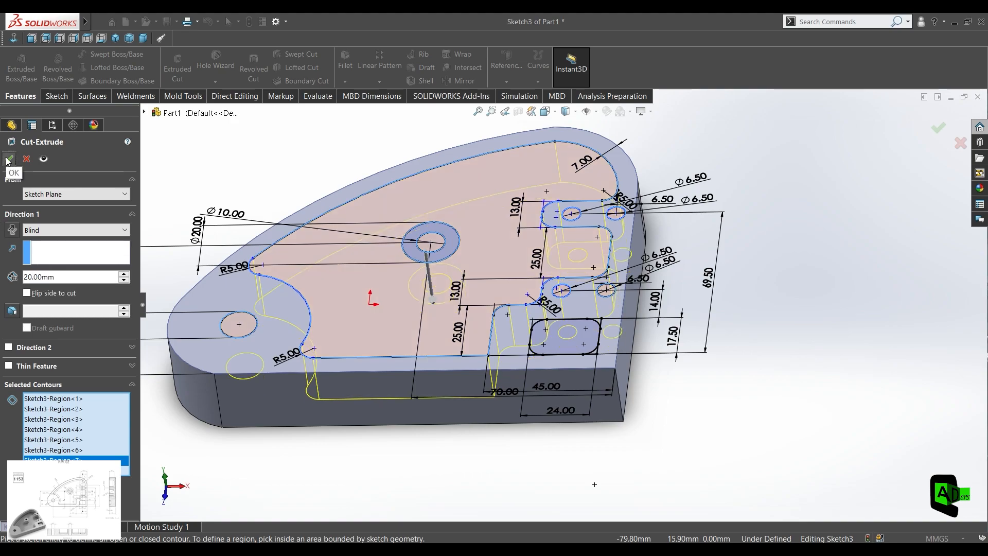
pyautogui.click(8, 161)
# Start a sketch on the plate's top face, viewed normal to it, and convert the entities of Sketch3 into it.
pyautogui.moveTo(803, 242)
pyautogui.mouseDown(button='middle')
pyautogui.moveTo(780, 331)
pyautogui.moveTo(715, 336)
pyautogui.mouseUp(button='middle')
pyautogui.rightClick(551, 391)
pyautogui.click(578, 300)
pyautogui.click(14, 40)
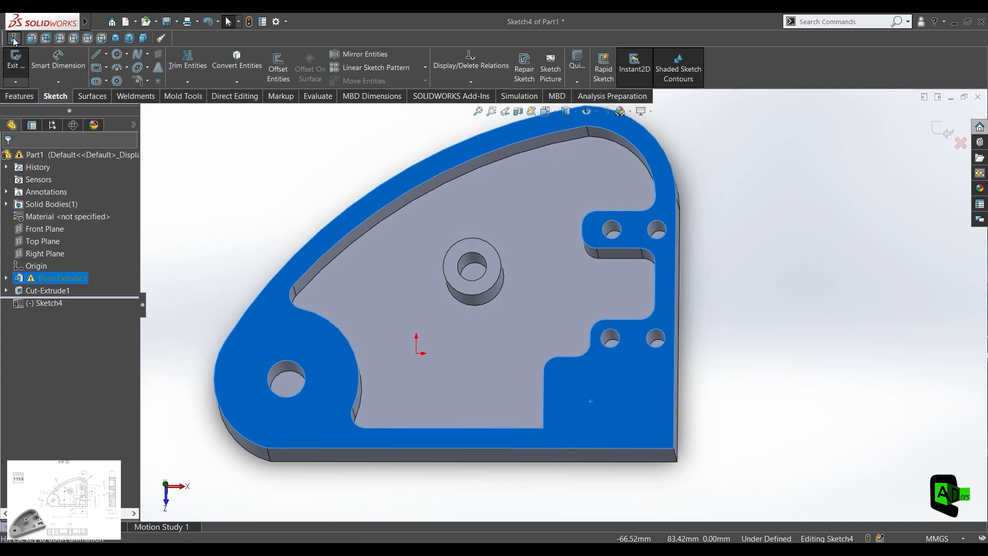
pyautogui.click(6, 291)
pyautogui.click(57, 303)
pyautogui.click(237, 62)
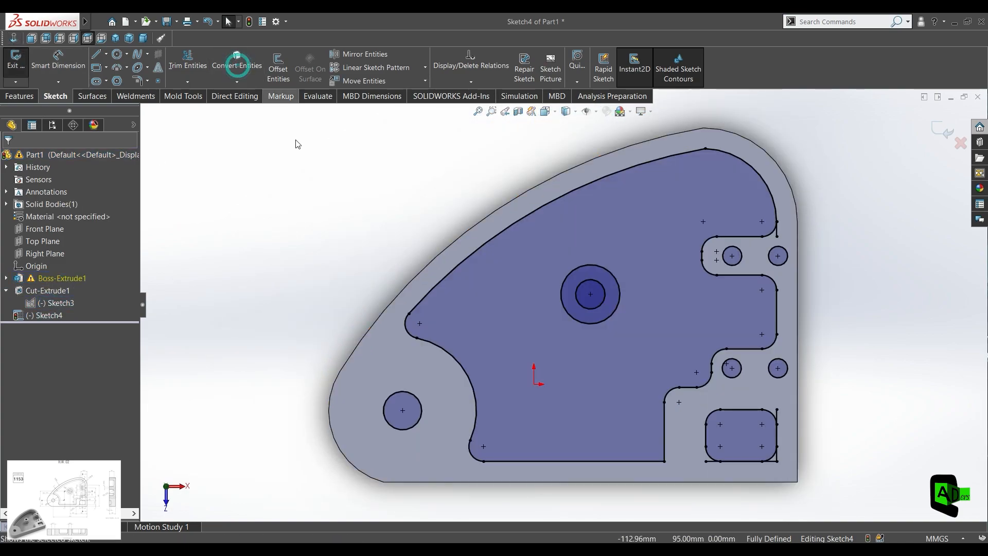
# Cut the small rounded rectangle in the lower-right corner 7 mm deep.
pyautogui.click(19, 95)
pyautogui.click(177, 67)
pyautogui.click(742, 447)
pyautogui.doubleClick(74, 278)
pyautogui.write('7')
pyautogui.press('Return')
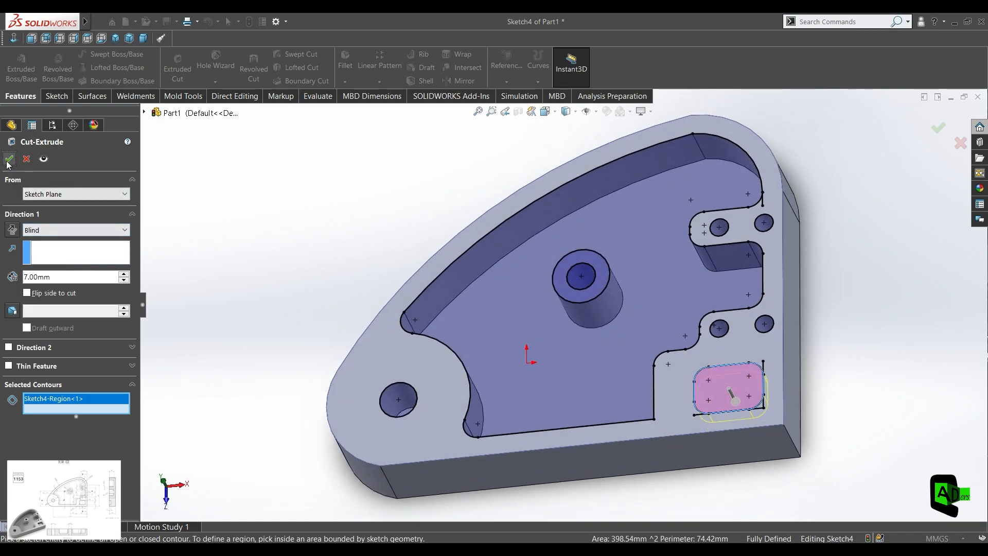
# Fillet the main pocket's floor edge and the boss's base edge with a 5 mm radius.
pyautogui.moveTo(450, 272); pyautogui.dragTo(496, 405, button='middle')
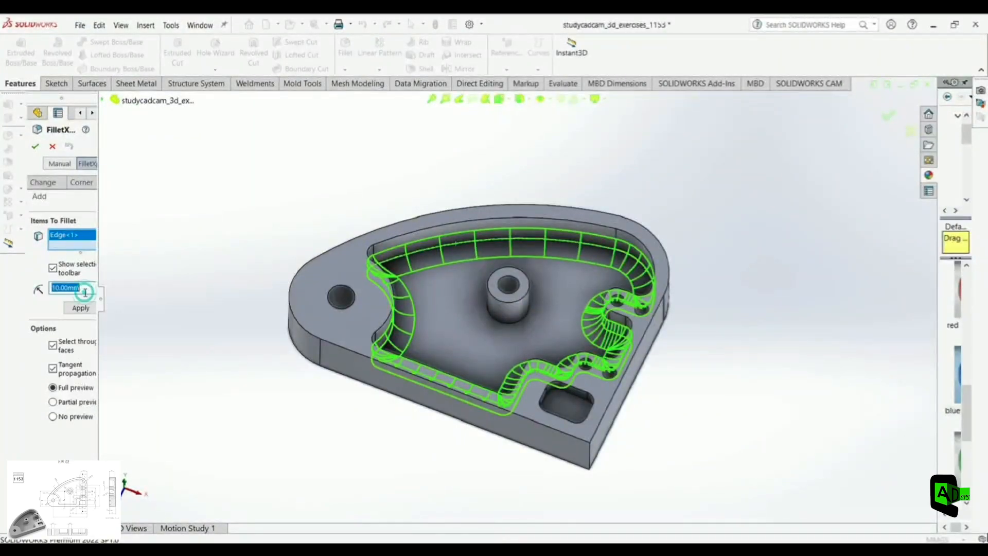
pyautogui.write('5')
pyautogui.press('Return')
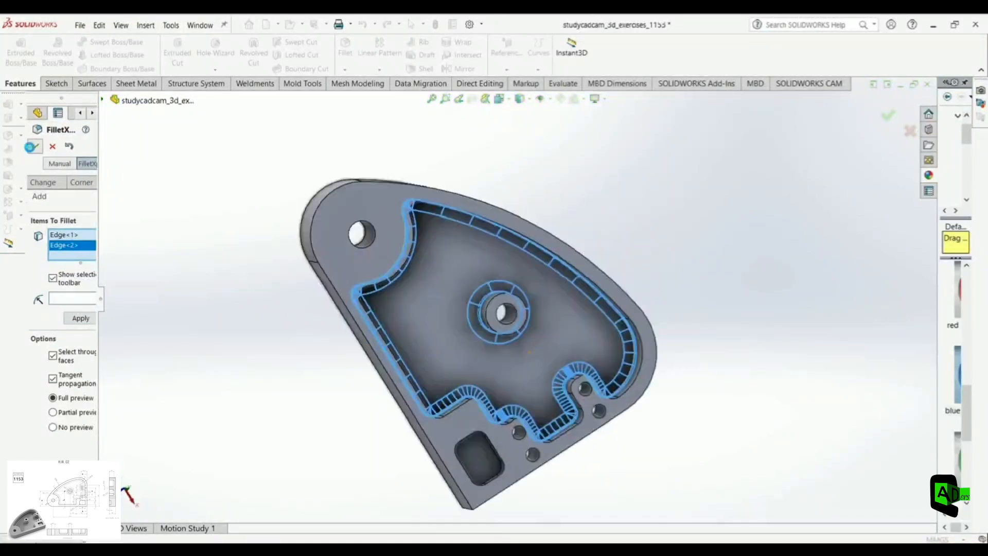
pyautogui.press('Return')
pyautogui.moveTo(523, 333); pyautogui.dragTo(561, 381, button='middle')
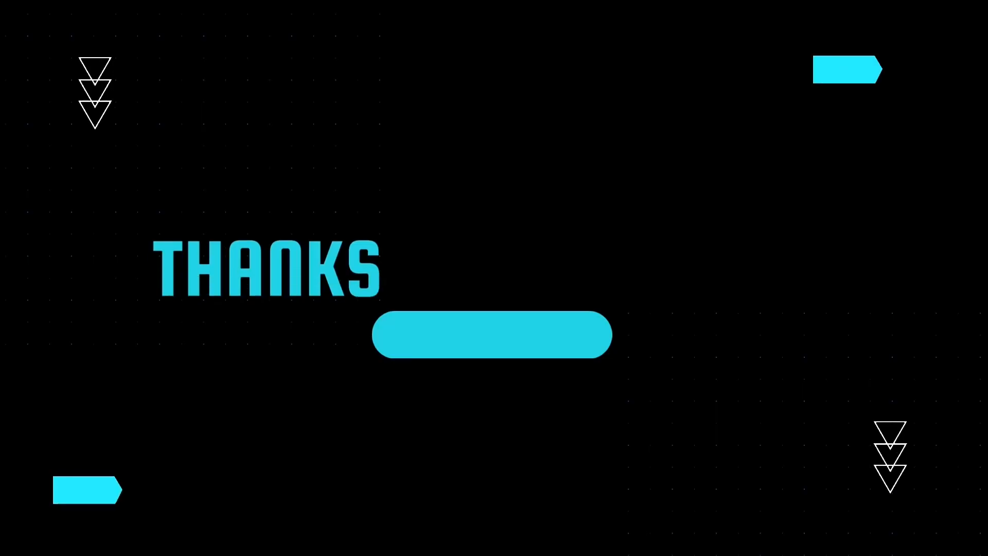